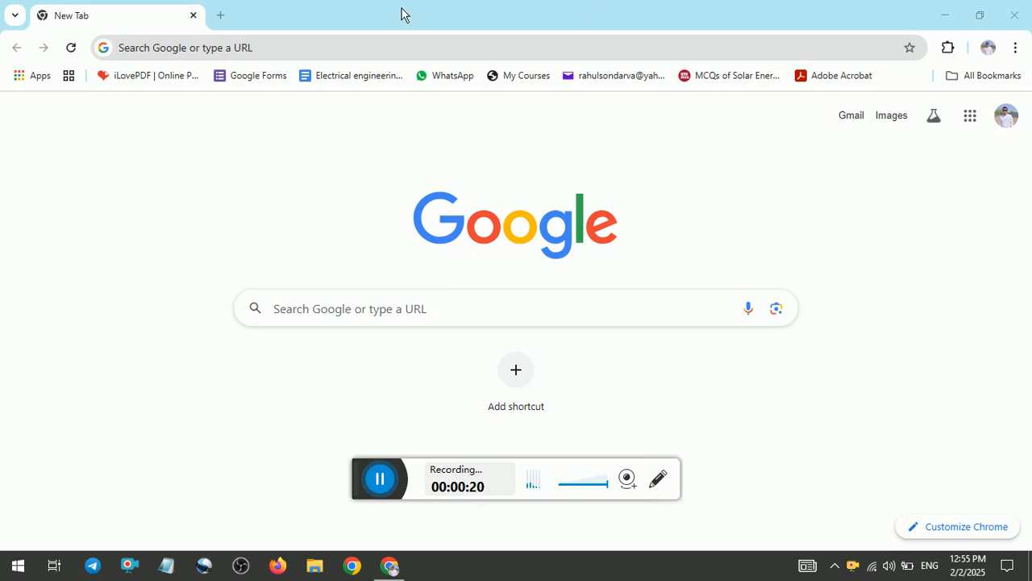
Search Google for 'bhel' using the recent-search suggestion.
left_click_drag(362, 489, 687, 573)
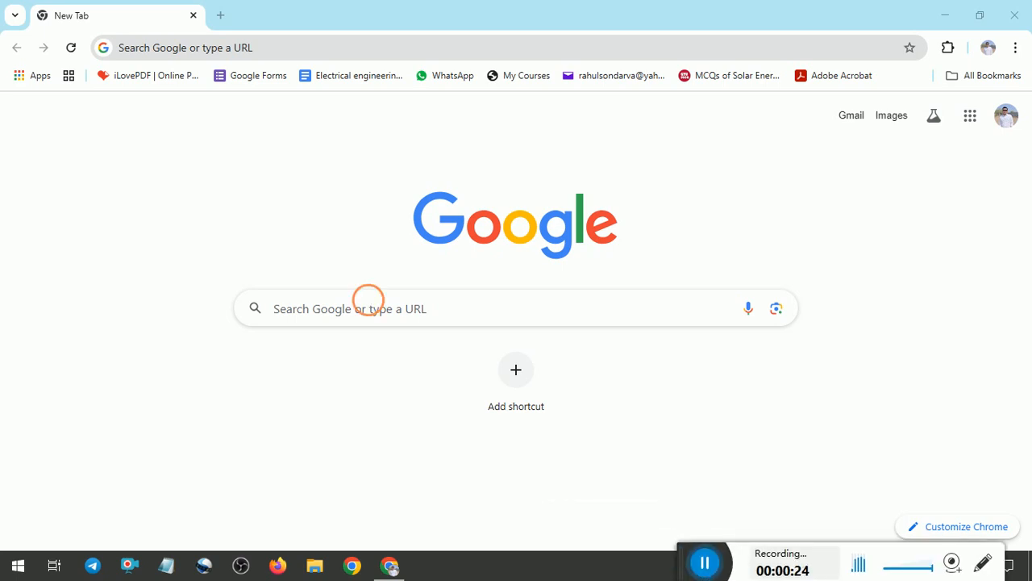
left_click(369, 298)
left_click(281, 347)
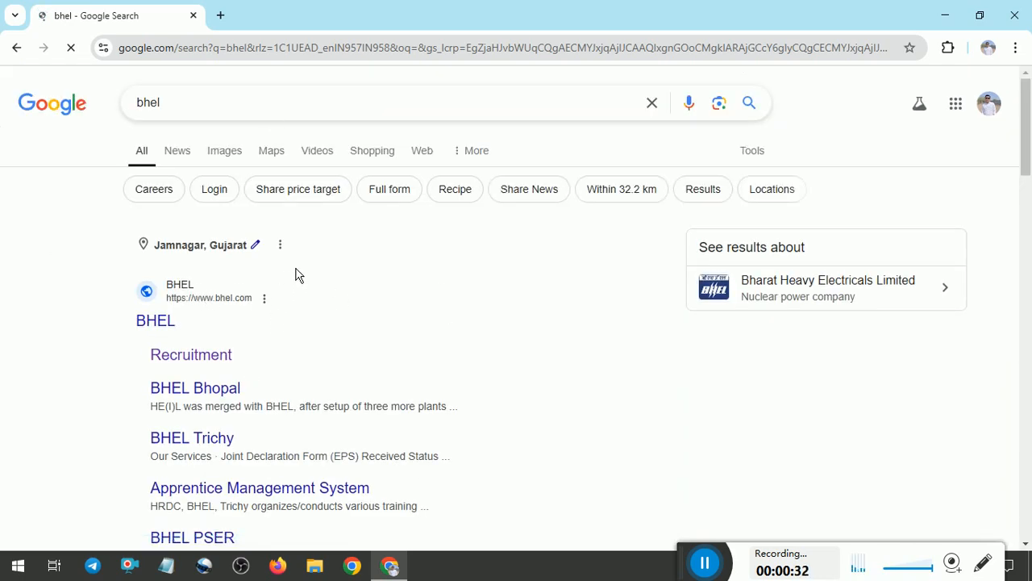
Open BHEL's Recruitment page and follow its footer link to Current Job Openings.
left_click(212, 365)
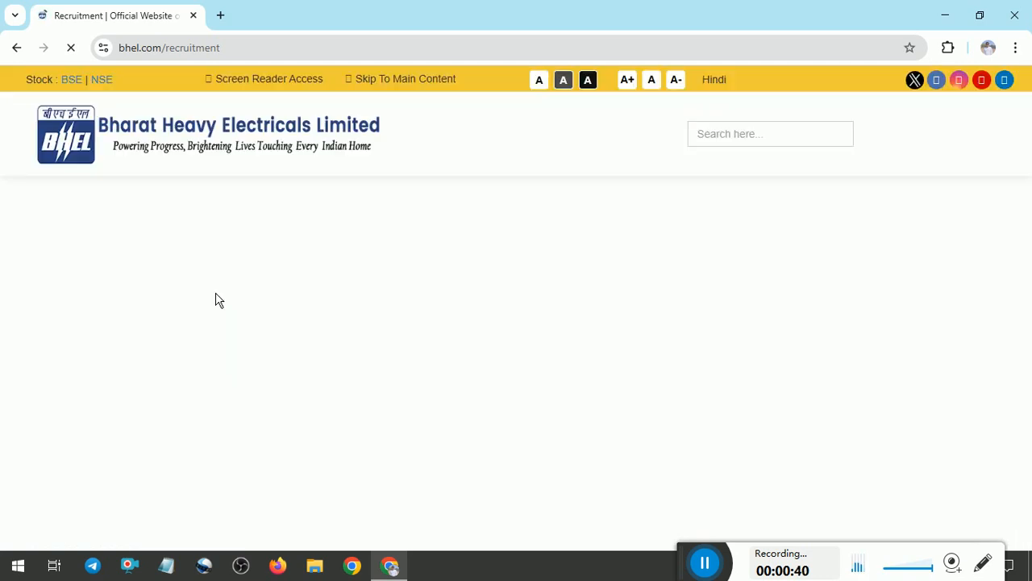
mouse_move(1027, 119)
left_mouse_down()
mouse_move(1026, 257)
mouse_move(1027, 118)
left_mouse_up()
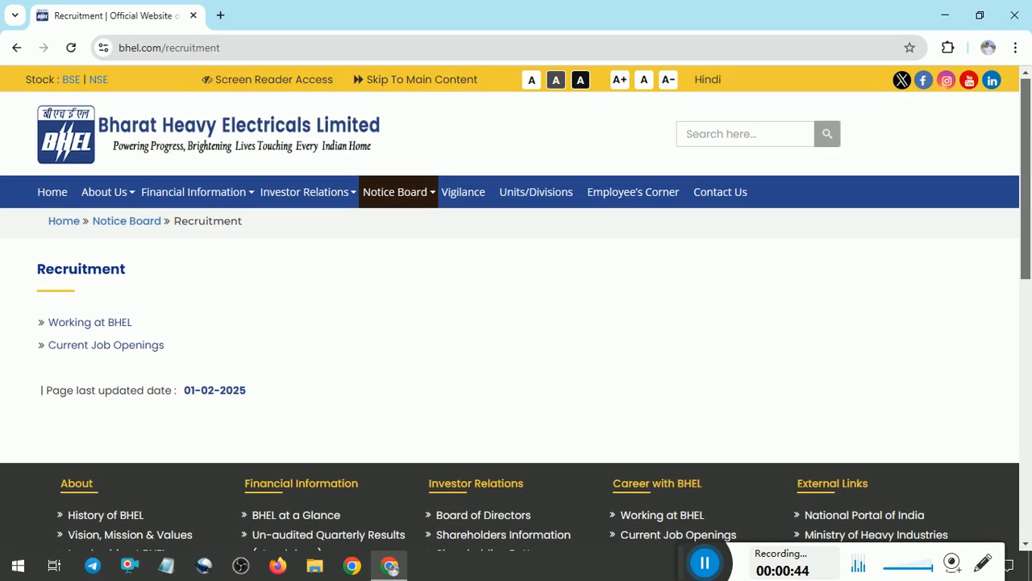
scroll(876, 212, "down", 4)
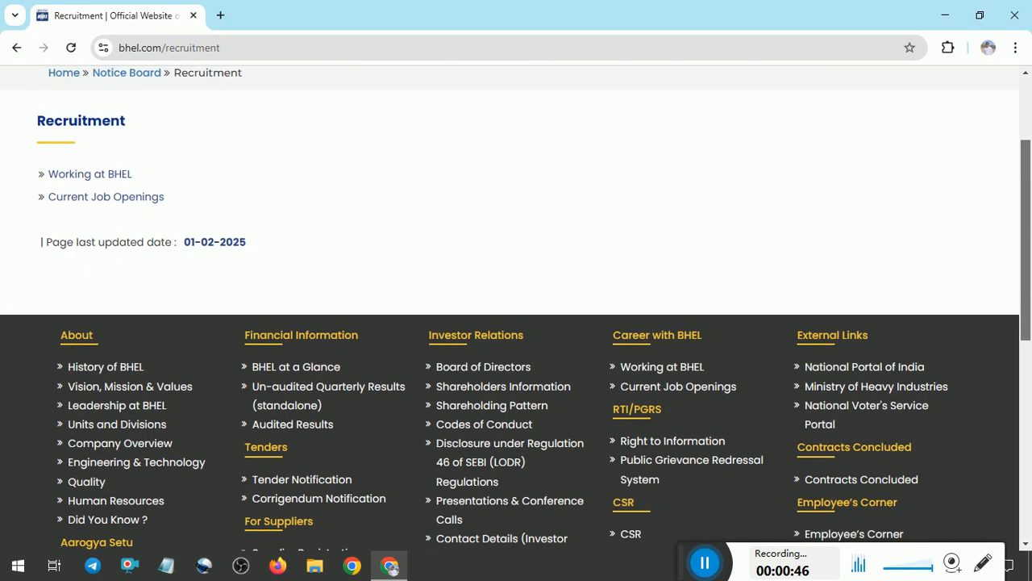
left_click(682, 385)
Confirm leaving for the careers site and open the ET & ST 2025 Detailed Advertisement PDF.
left_click(586, 149)
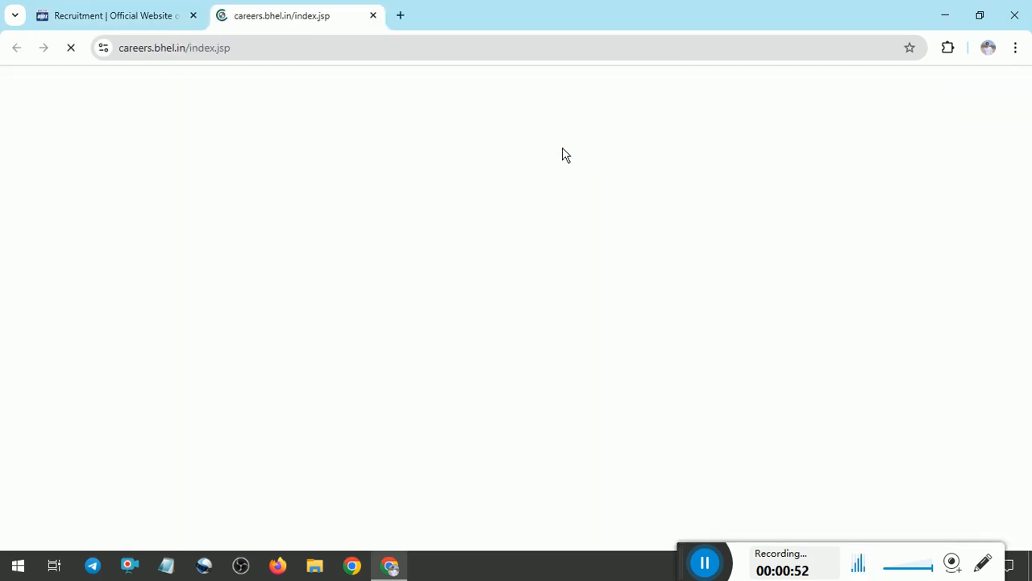
left_click_drag(1024, 100, 1025, 144)
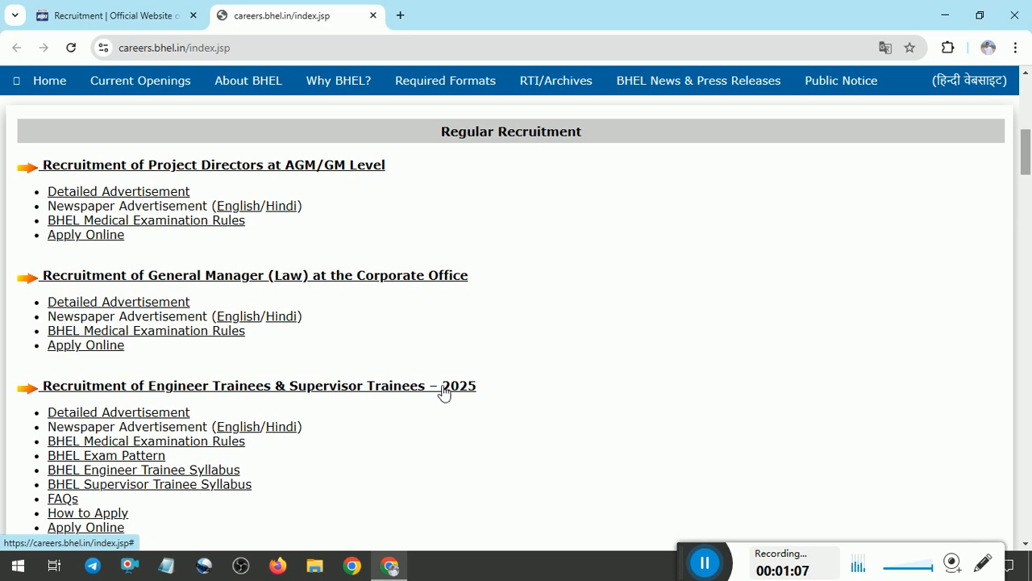
left_click(165, 414)
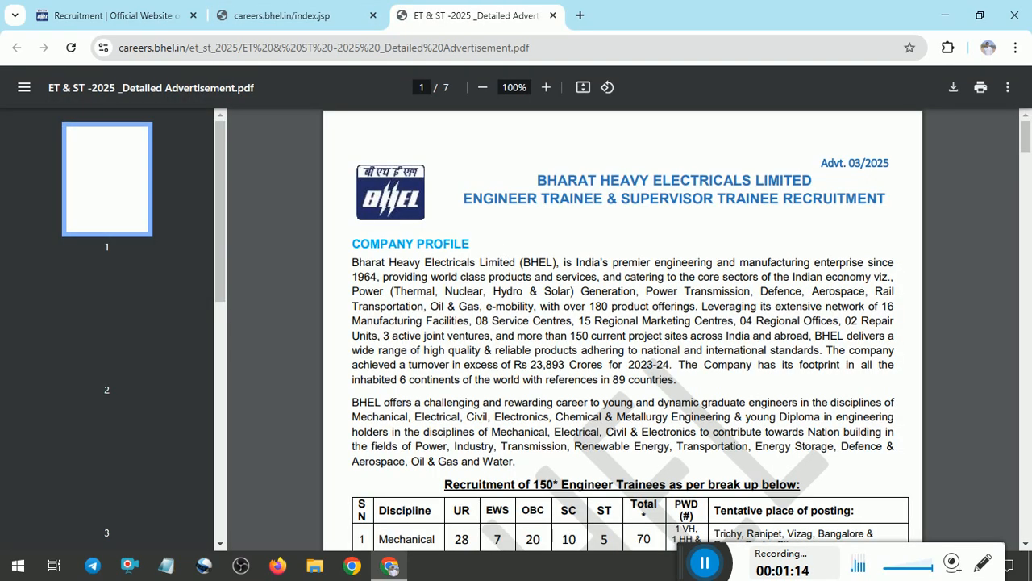
mouse_move(1029, 137)
left_mouse_down()
mouse_move(1026, 190)
mouse_move(1025, 145)
left_mouse_up()
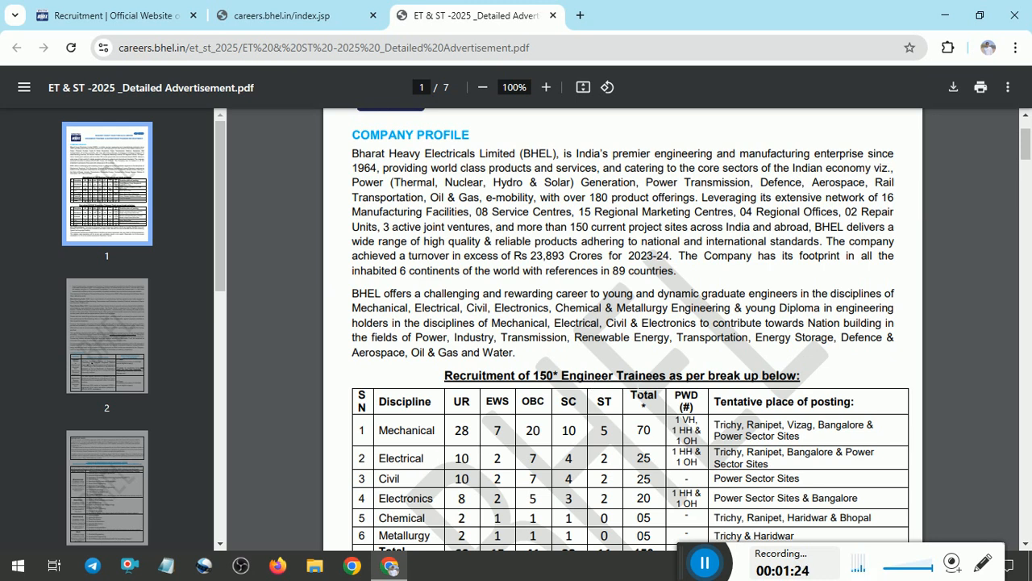
left_click_drag(1026, 145, 1025, 154)
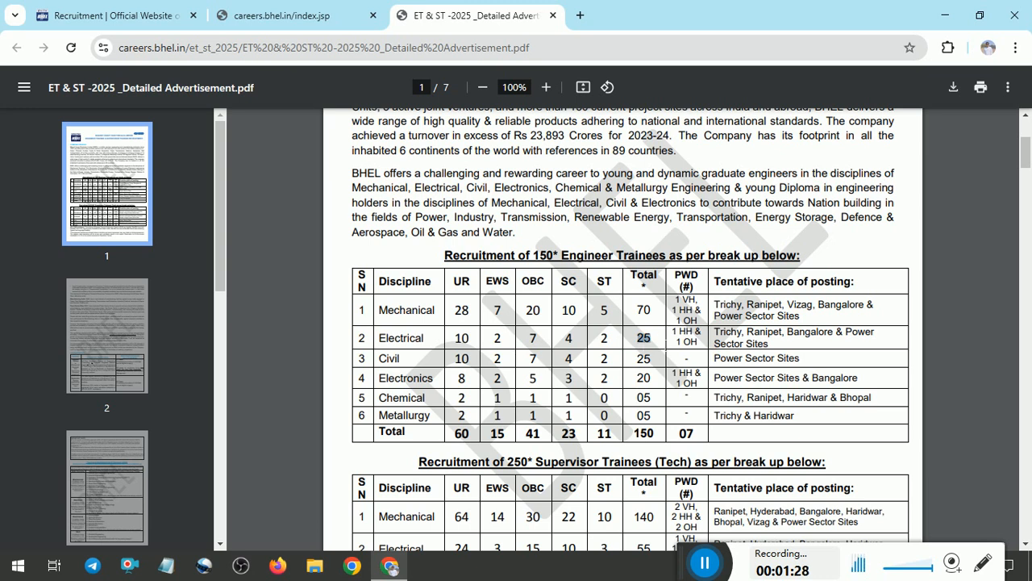
left_click_drag(644, 338, 646, 310)
scroll(621, 322, "down", 3)
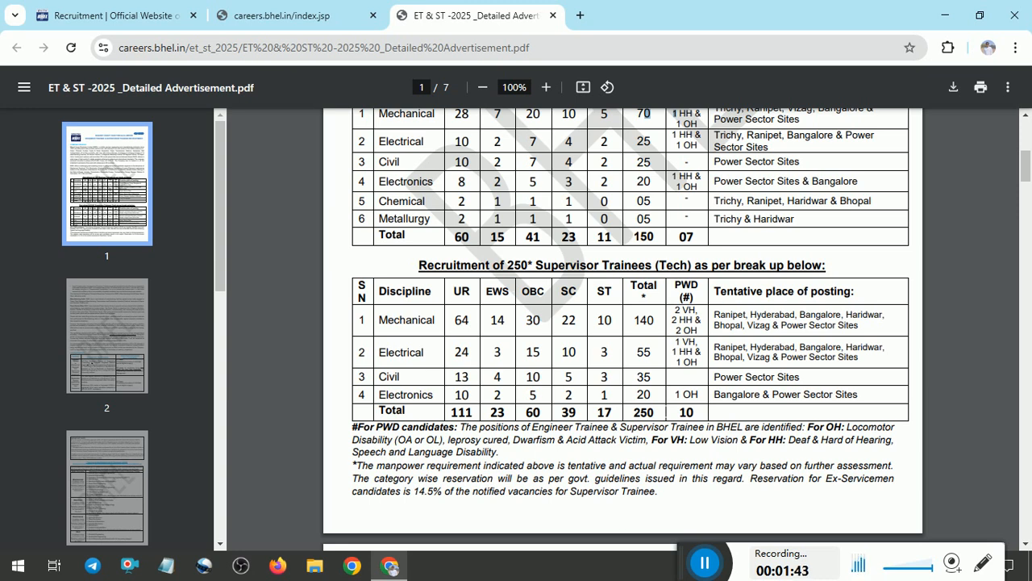
left_click_drag(633, 412, 686, 412)
From the careers tab, go to Apply Online and open the new-candidate registration form.
left_click(308, 20)
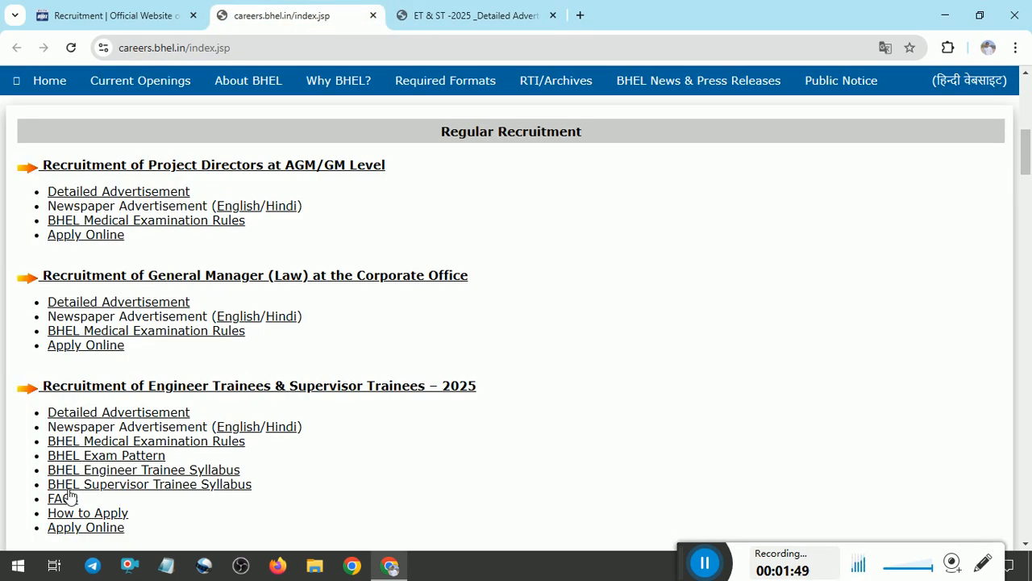
left_click(111, 518)
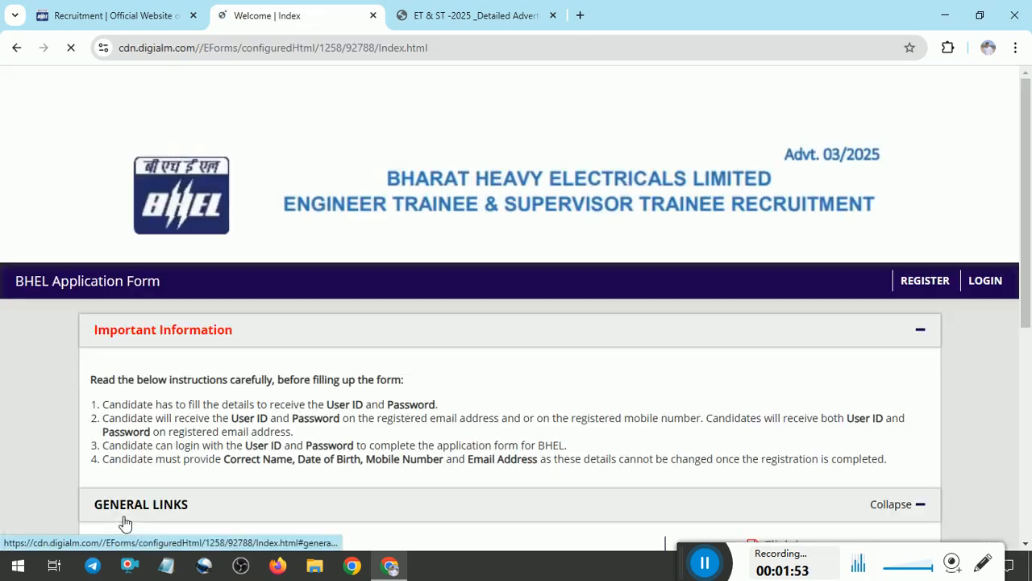
scroll(142, 517, "down", 5)
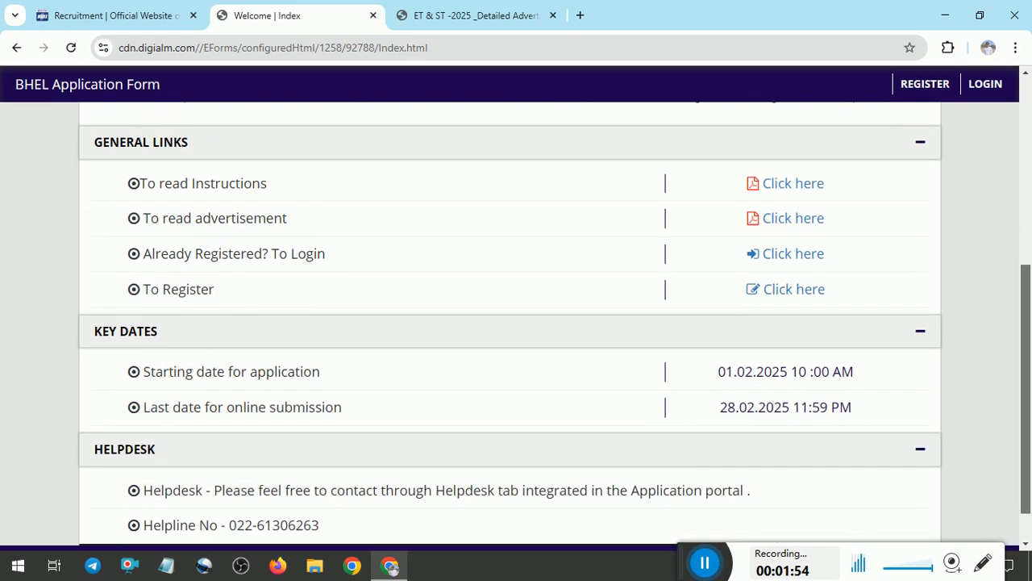
scroll(509, 323, "up", 2)
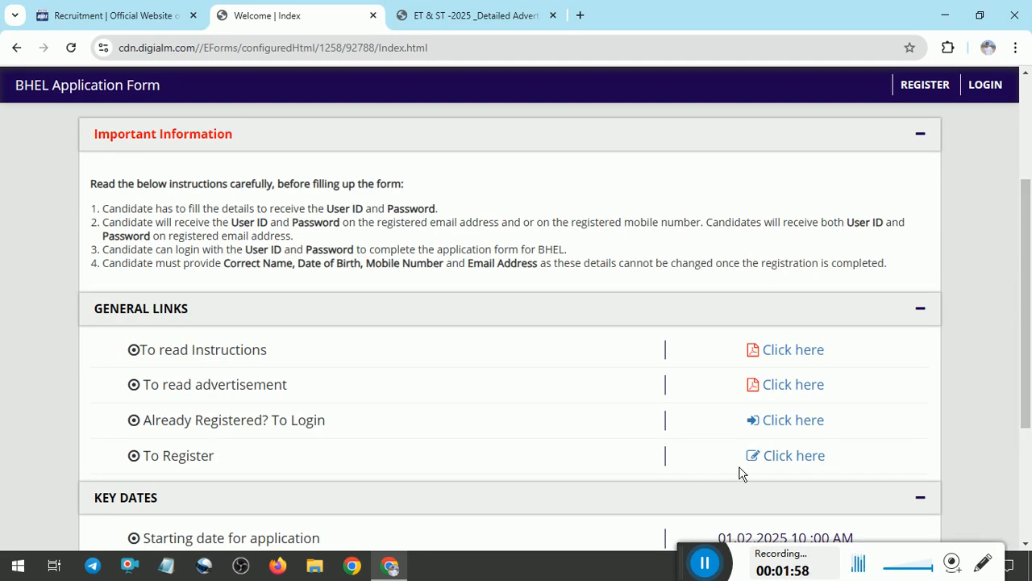
left_click(792, 457)
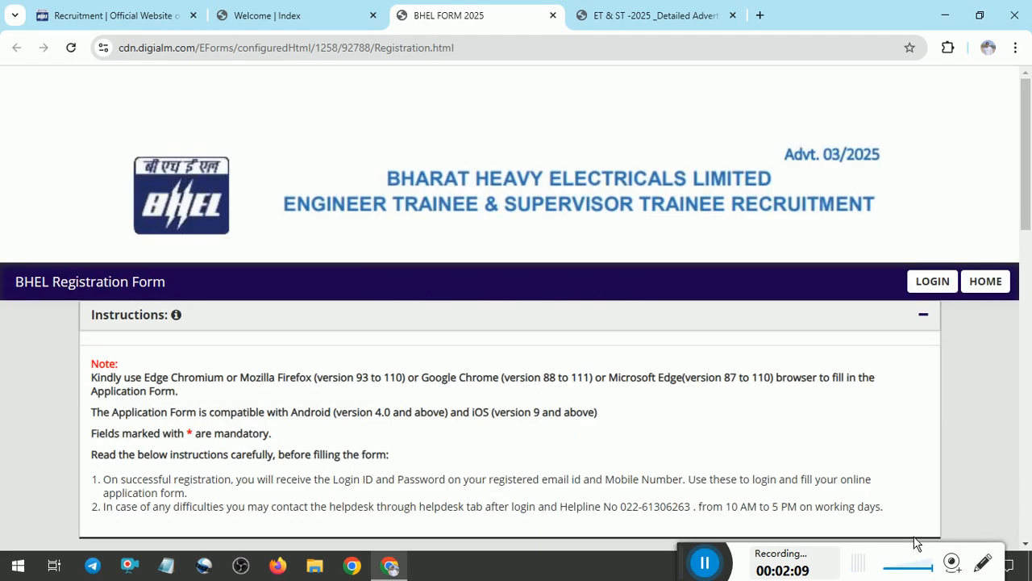
Select Engineer Trainee Electrical as the post, then scroll down to the declaration and captcha.
scroll(516, 323, "down", 5)
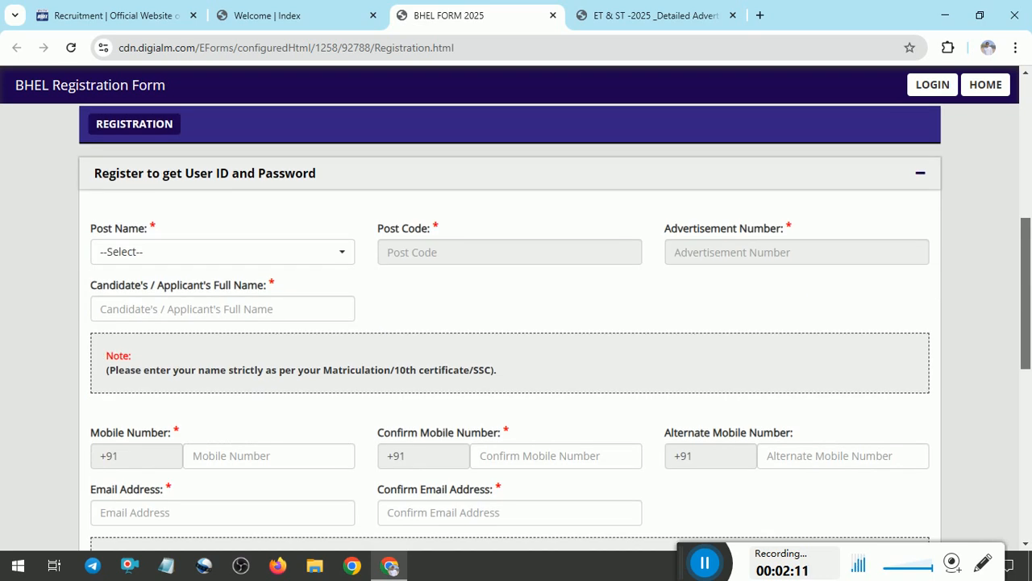
left_click(245, 257)
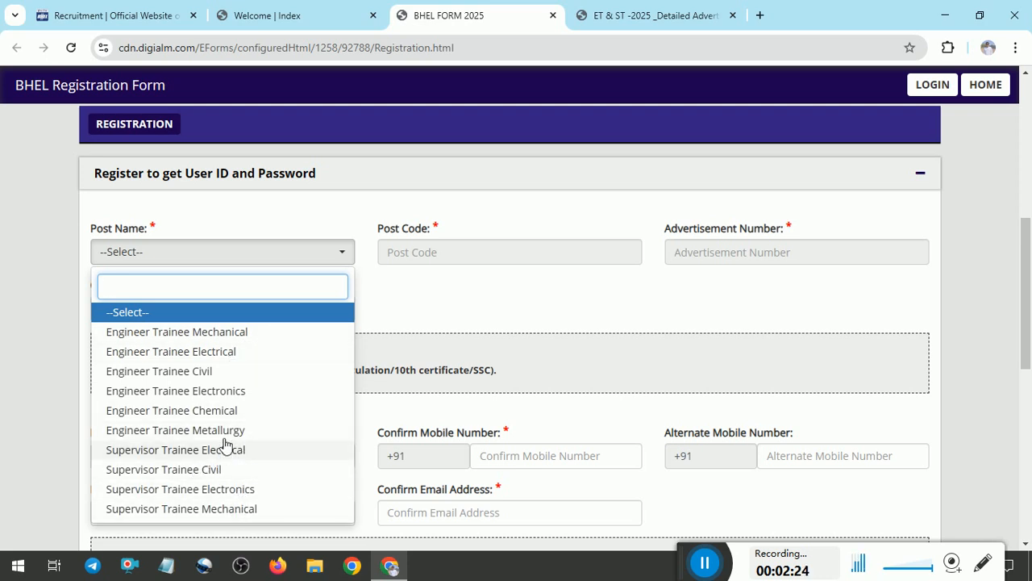
left_click(233, 355)
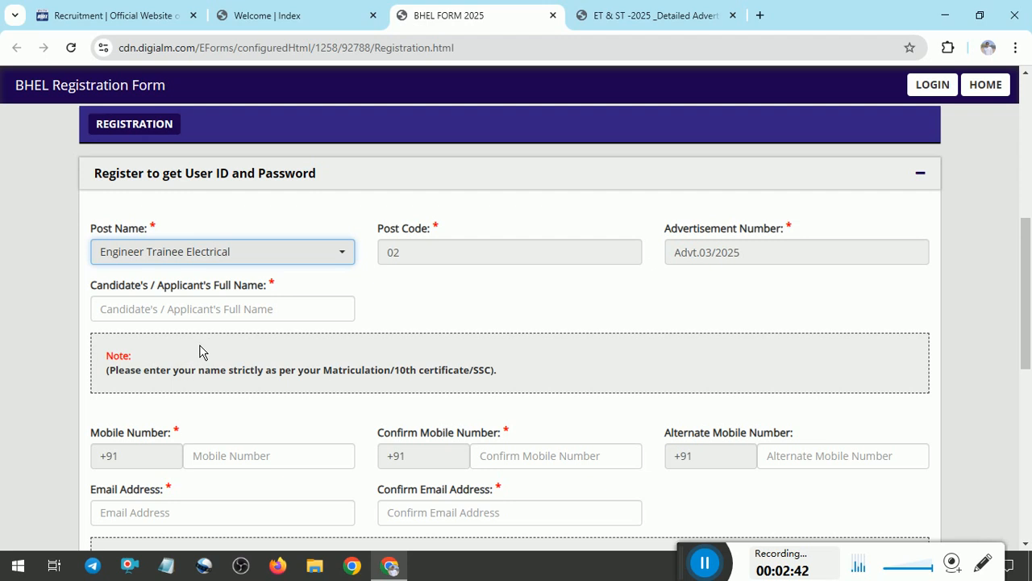
scroll(1025, 290, "down", 2)
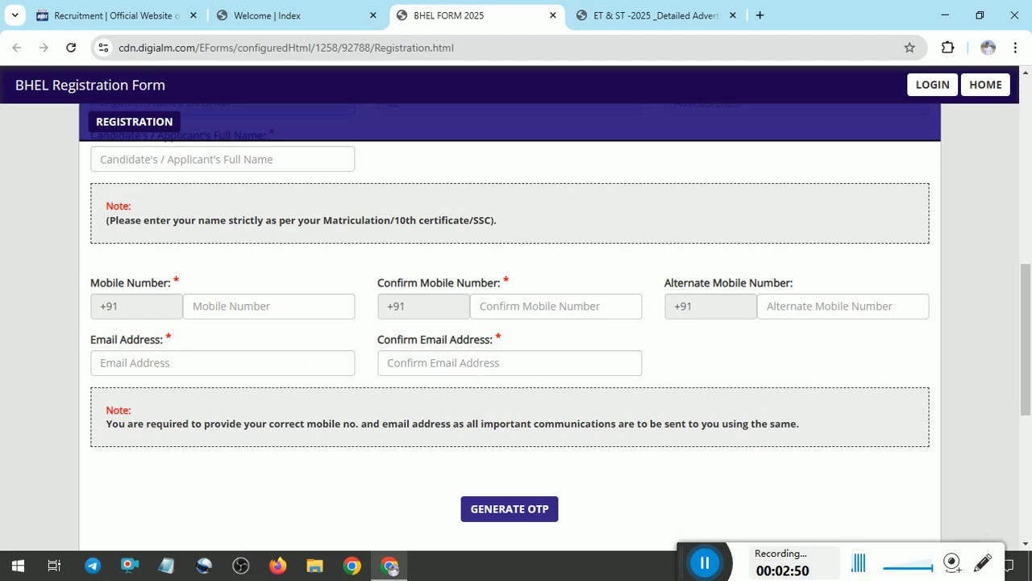
scroll(454, 317, "down", 2)
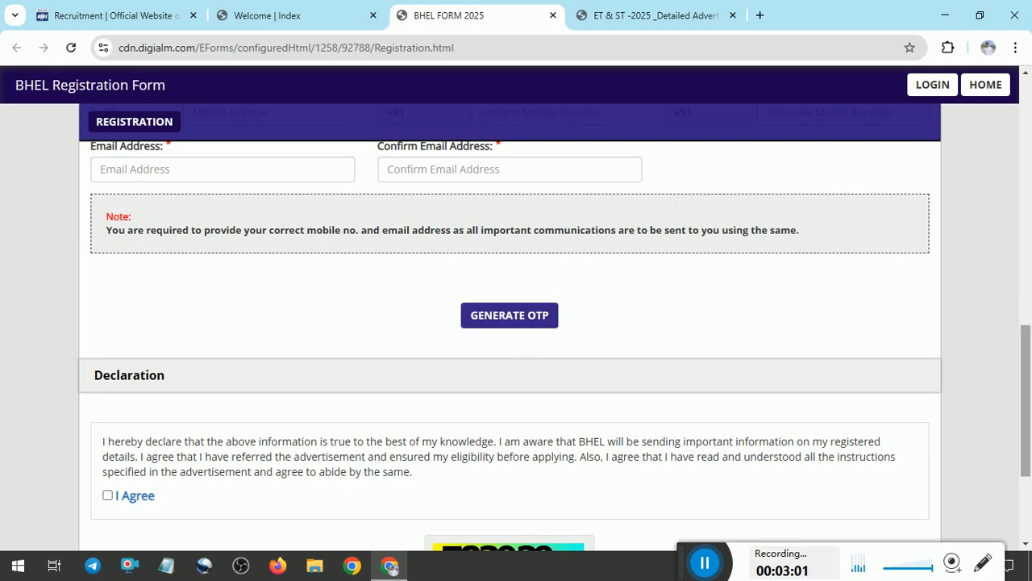
scroll(249, 330, "down", 2)
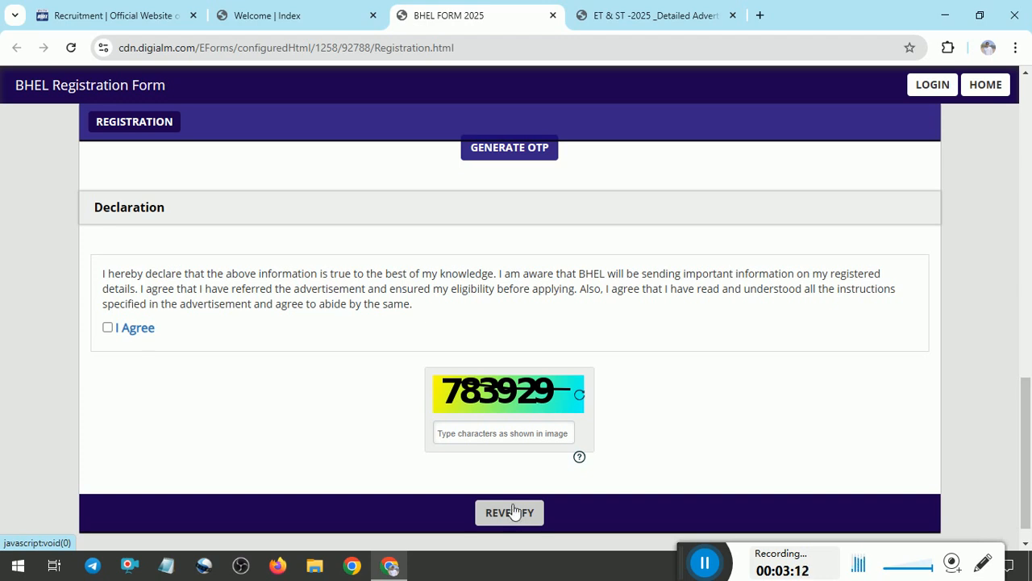
mouse_move(1025, 452)
left_mouse_down()
mouse_move(1025, 307)
mouse_move(1025, 463)
left_mouse_up()
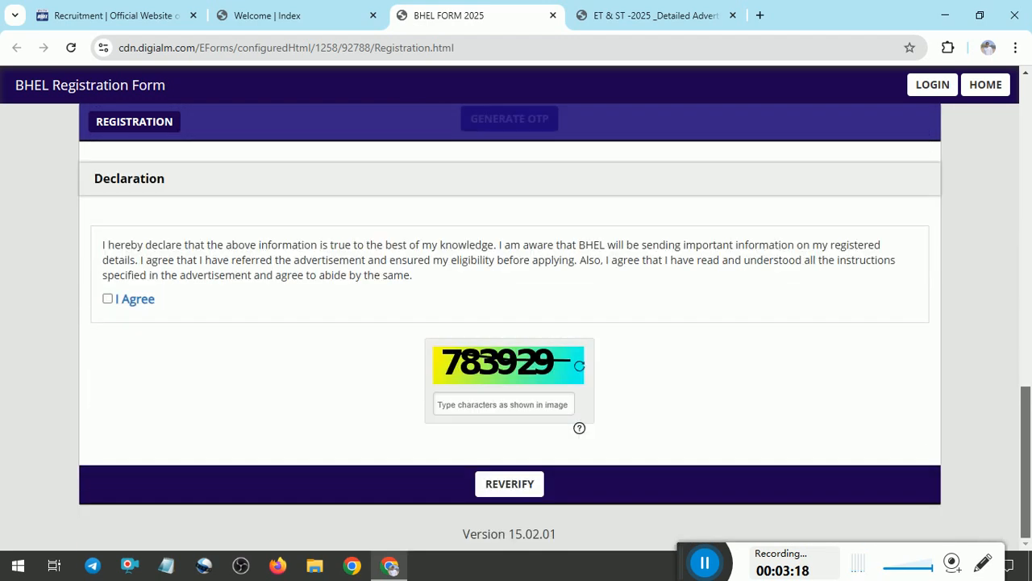
Use GO TO APPLICATION on the applicant profile to load the Advt. 03/2025 form.
left_click(717, 566)
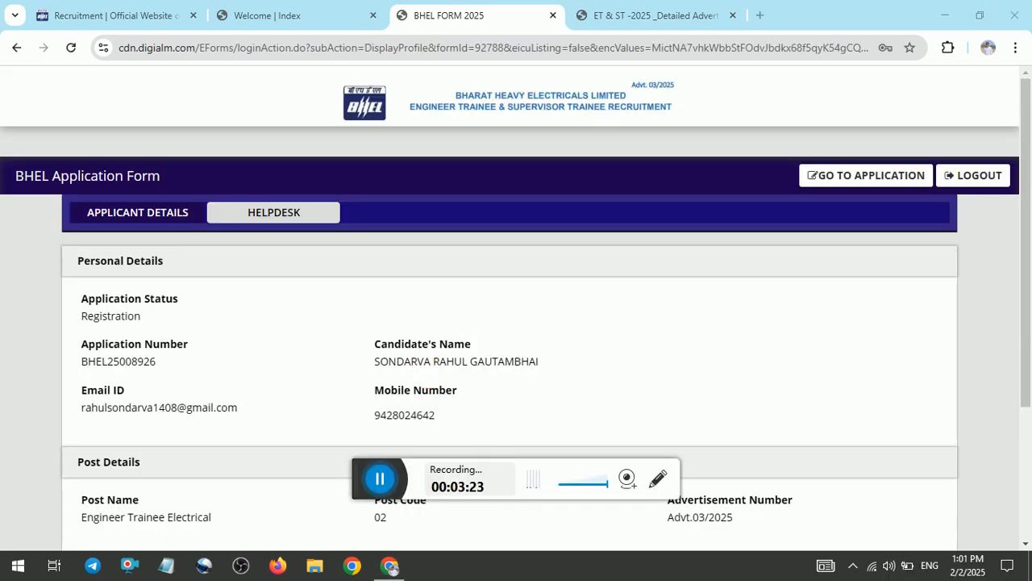
left_click_drag(383, 469, 586, 505)
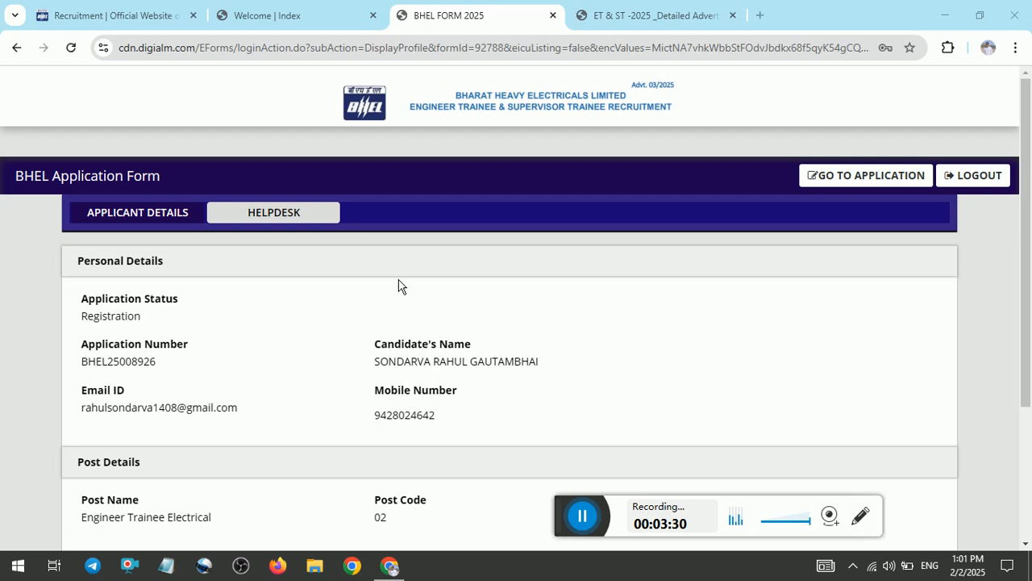
left_click(865, 179)
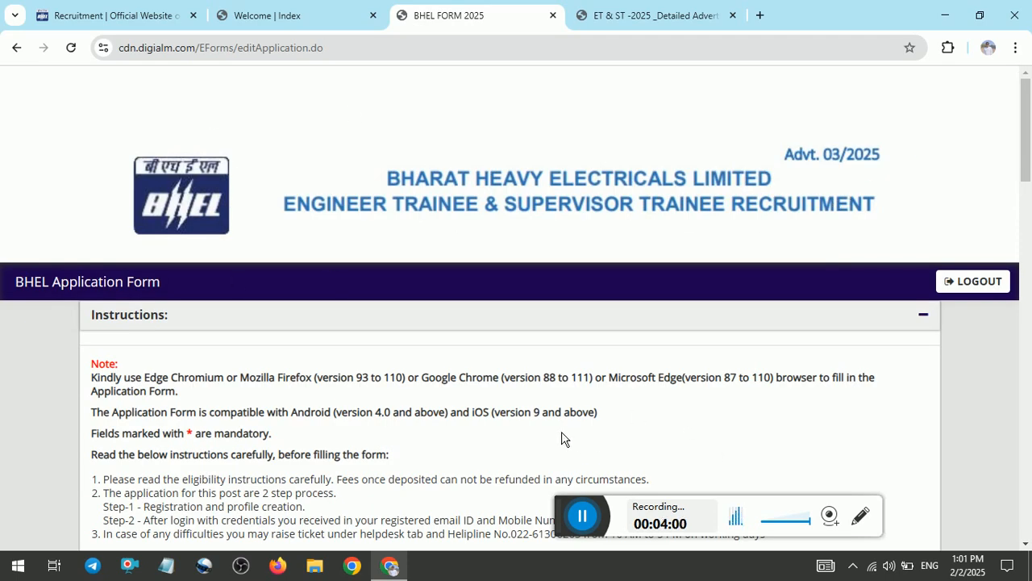
Set gender to Male, nationality to citizen of India, and J&K domicile to No.
left_click_drag(1025, 154, 1025, 292)
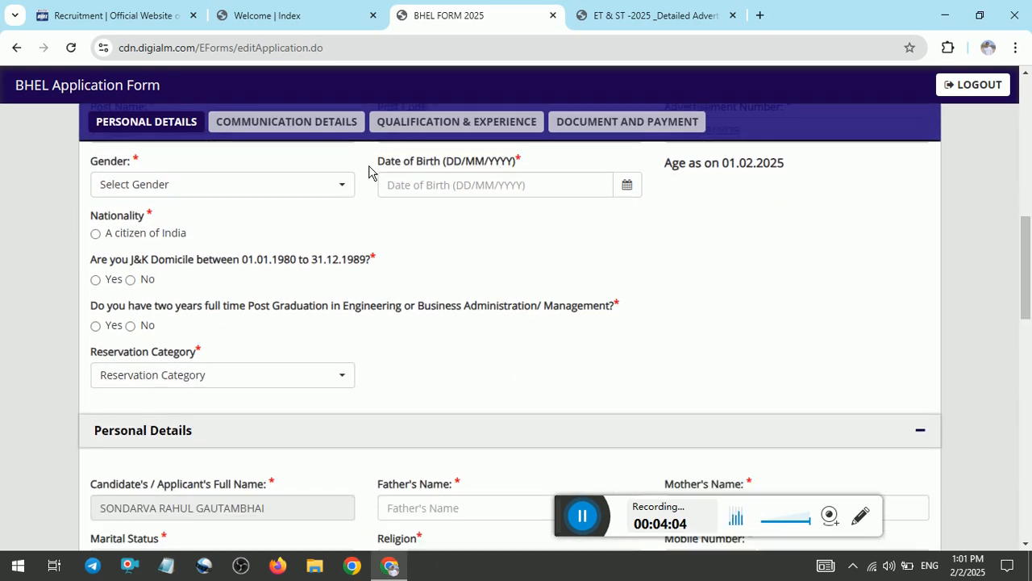
left_click(324, 183)
left_click(207, 263)
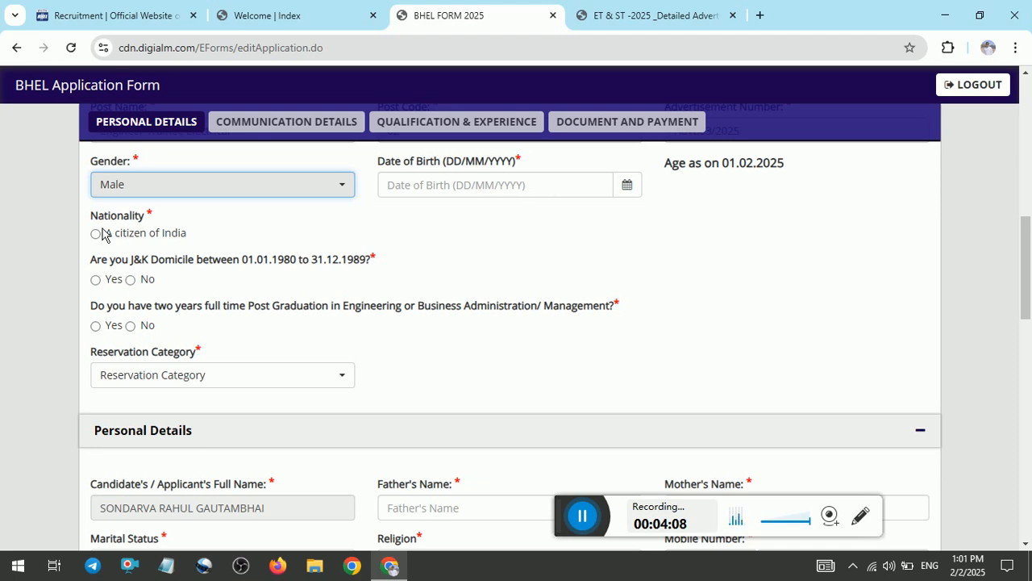
left_click(129, 236)
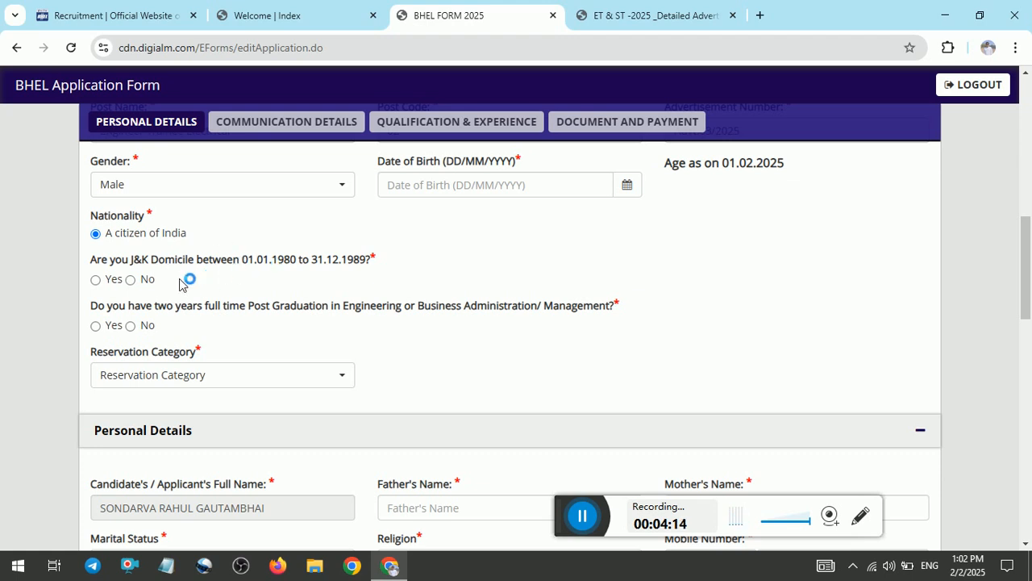
left_click(143, 279)
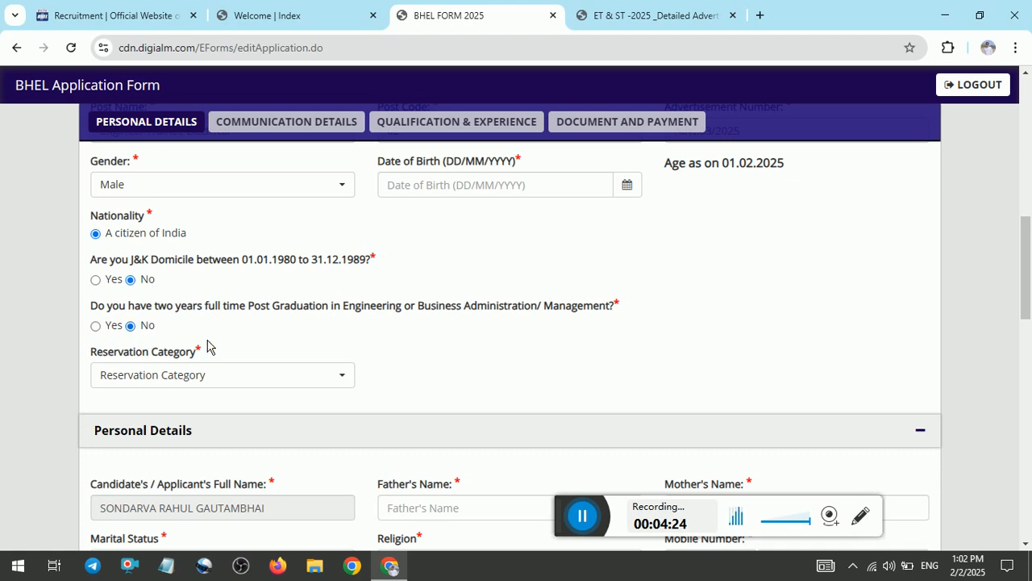
Try the reservation categories OBC(Non Creamy Layer), SC and ST, then settle on UR.
left_click(241, 376)
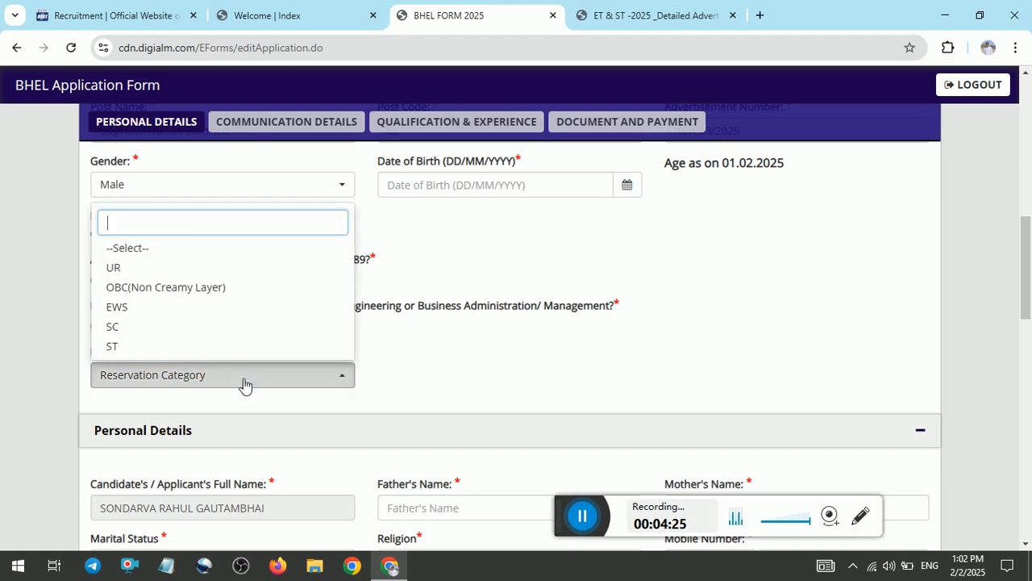
left_click(155, 278)
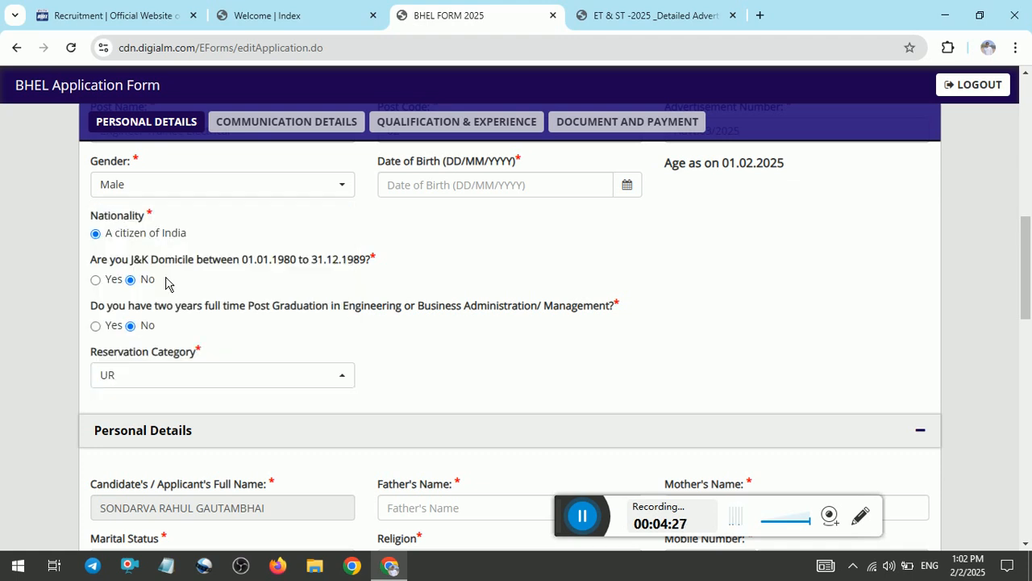
left_click(147, 379)
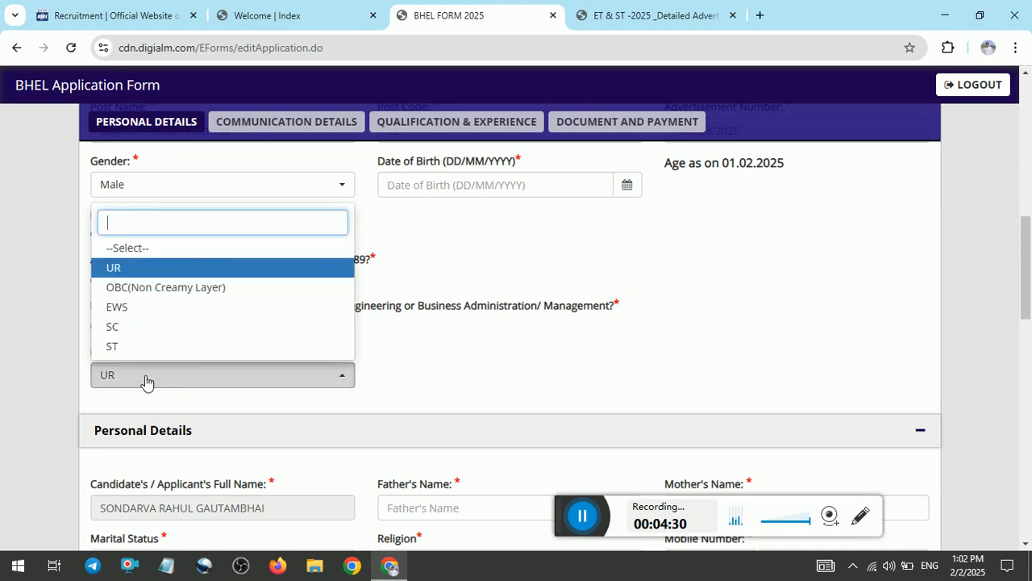
left_click(246, 289)
left_click(244, 378)
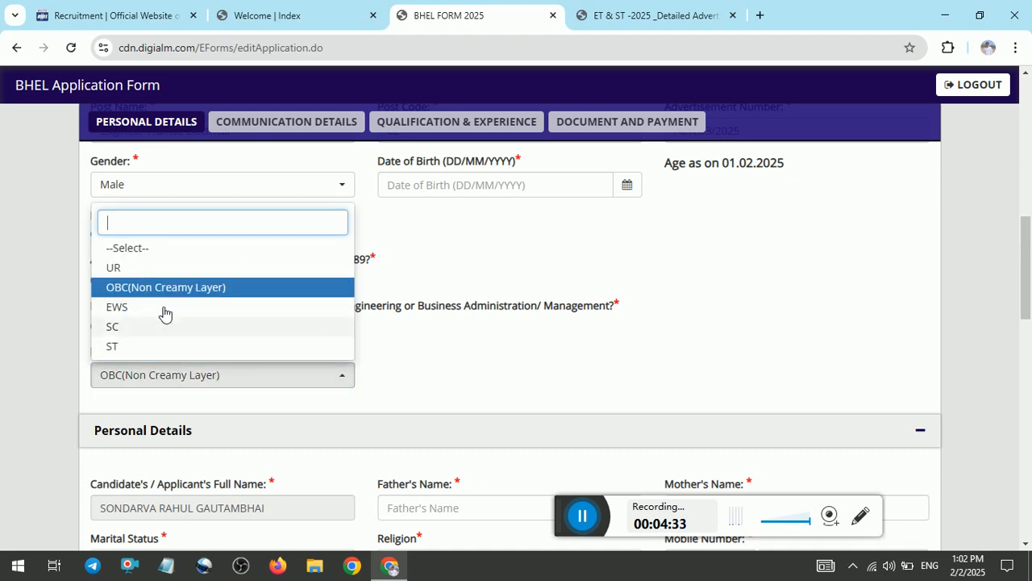
left_click(267, 328)
left_click(217, 378)
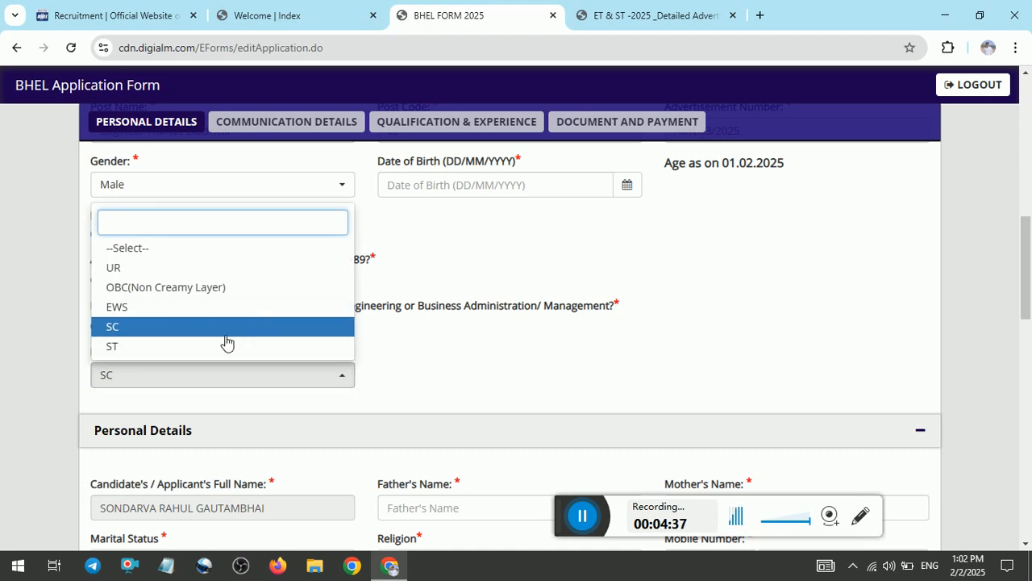
left_click(180, 347)
left_click(181, 376)
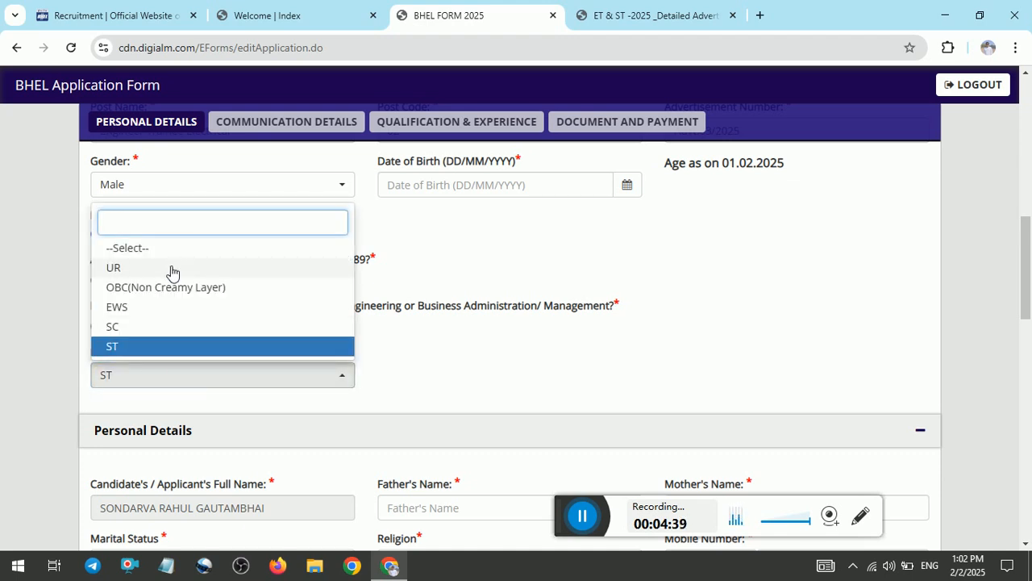
left_click(234, 268)
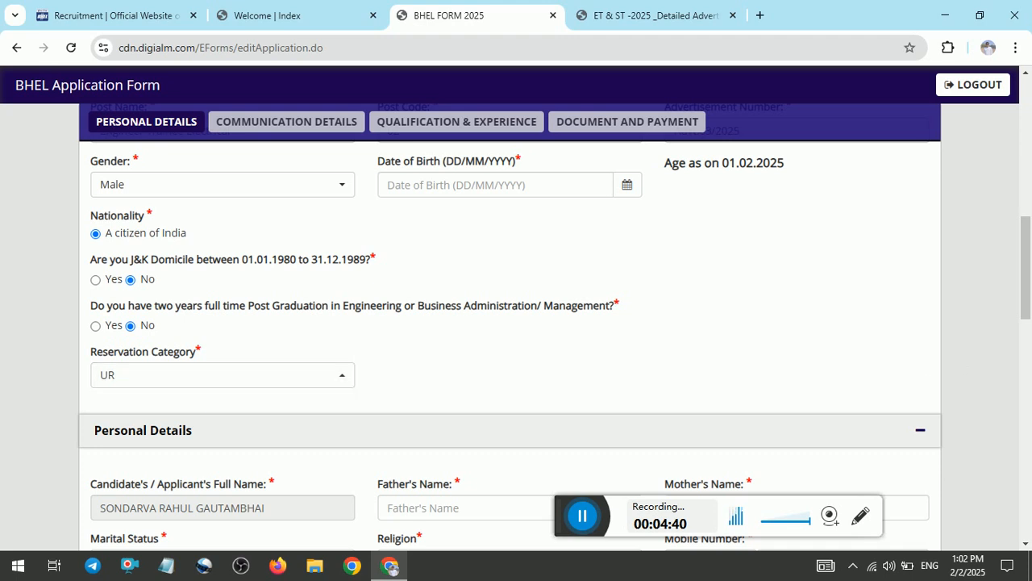
left_click_drag(1029, 294, 1029, 311)
Set marital status to Unmarried and religion to Hindu.
scroll(668, 294, "down", 2)
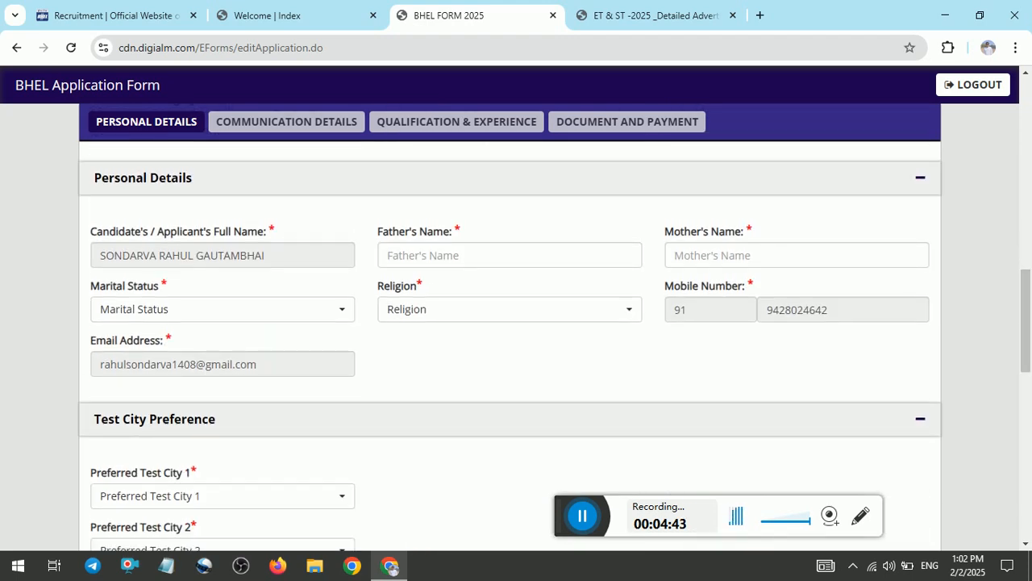
left_click(215, 308)
left_click(148, 411)
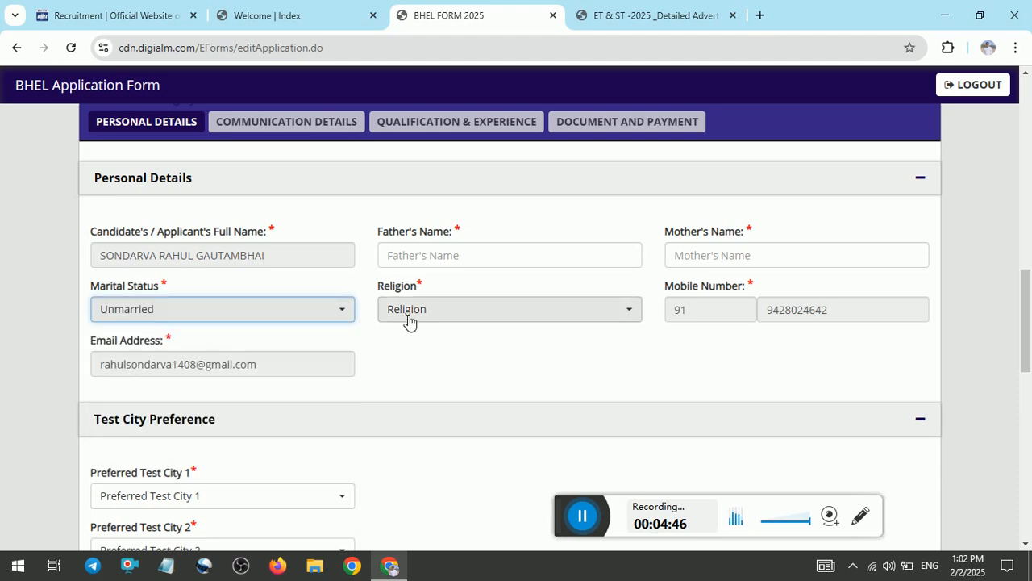
left_click(495, 320)
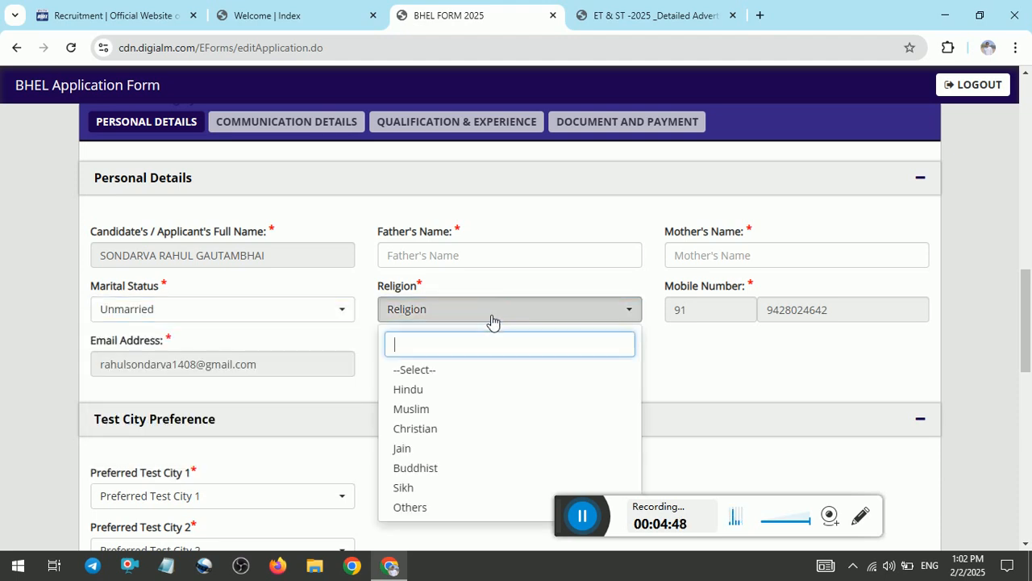
left_click(441, 390)
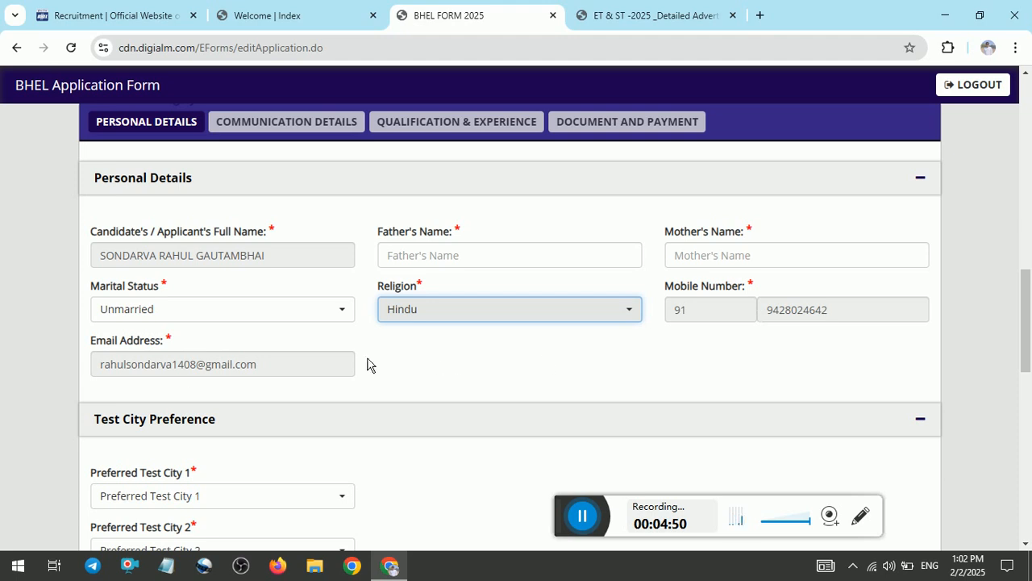
Choose Ahmedabad and Baroda as preferred test cities 1 and 2.
left_click_drag(1017, 305, 1018, 364)
left_click(259, 215)
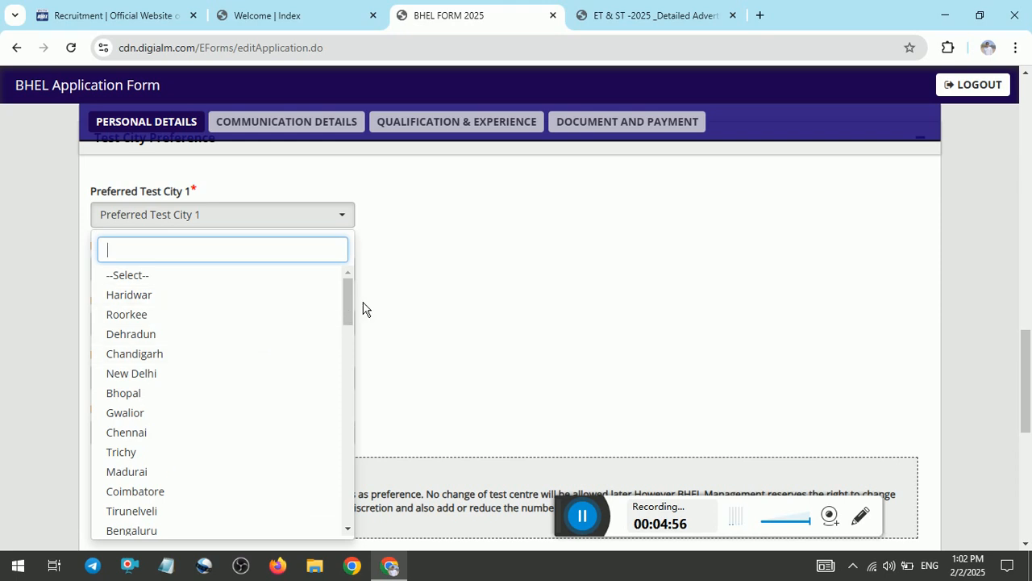
left_click_drag(359, 308, 357, 392)
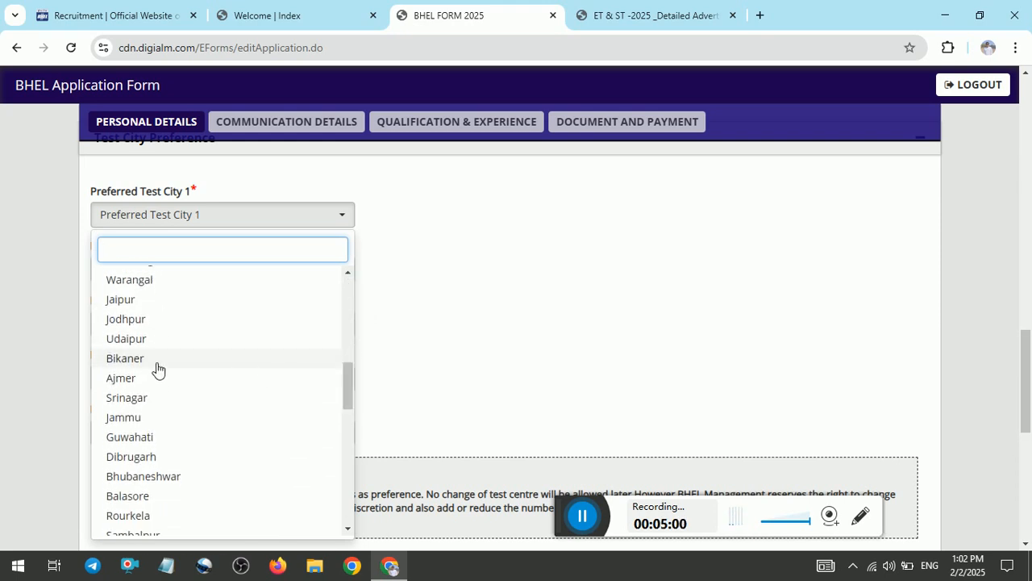
type("A")
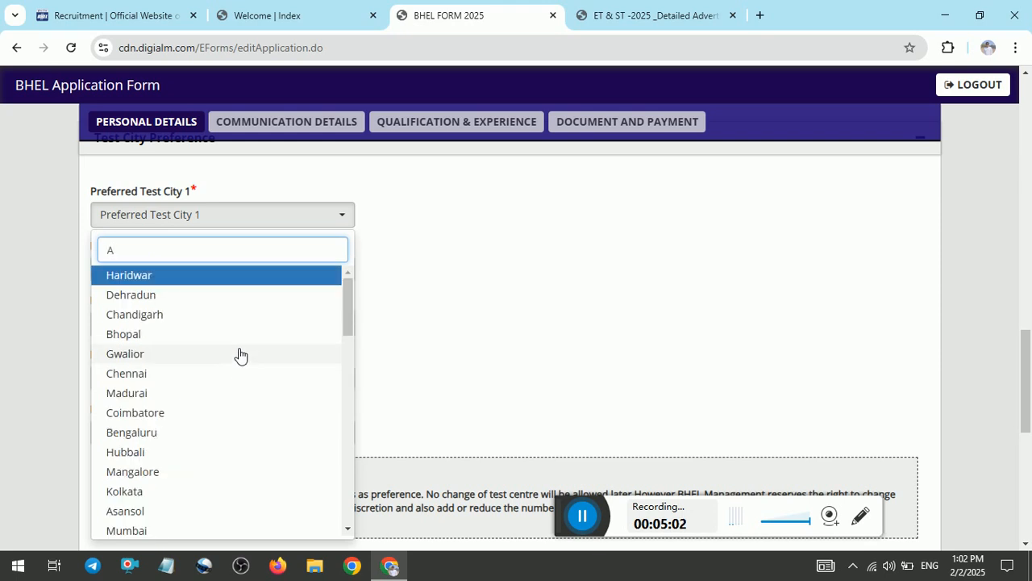
type("H")
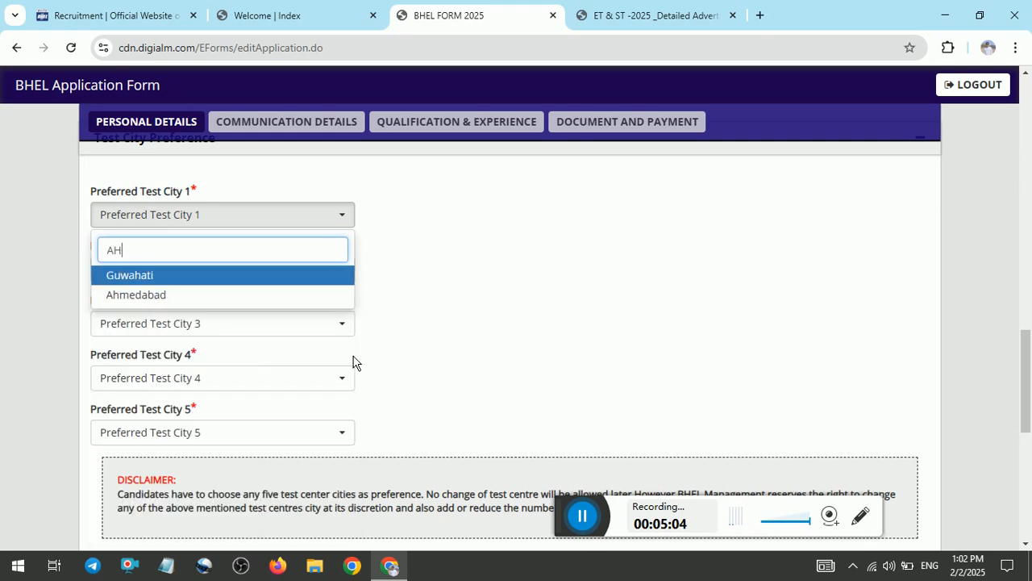
left_click(168, 295)
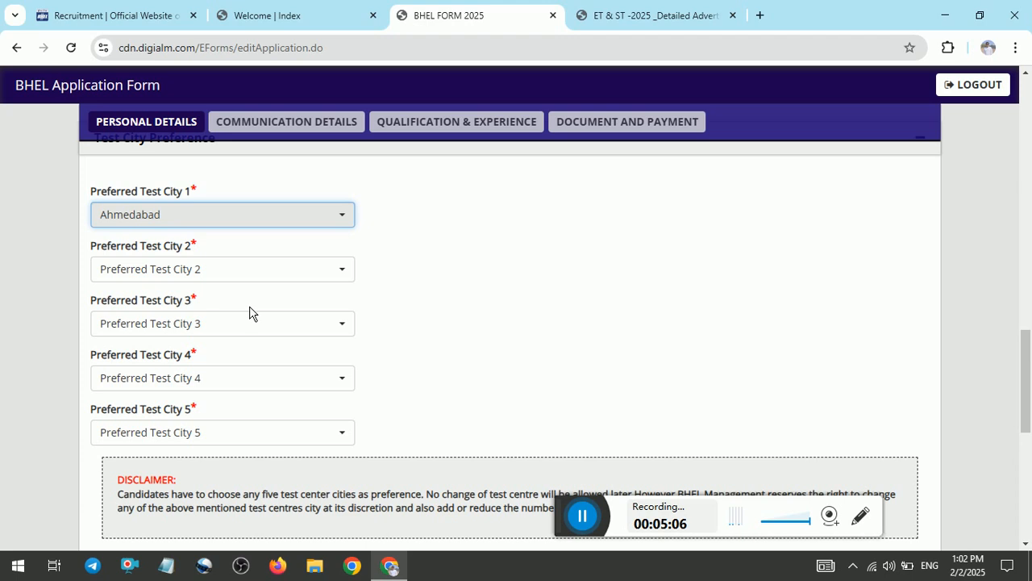
left_click(221, 274)
type("B")
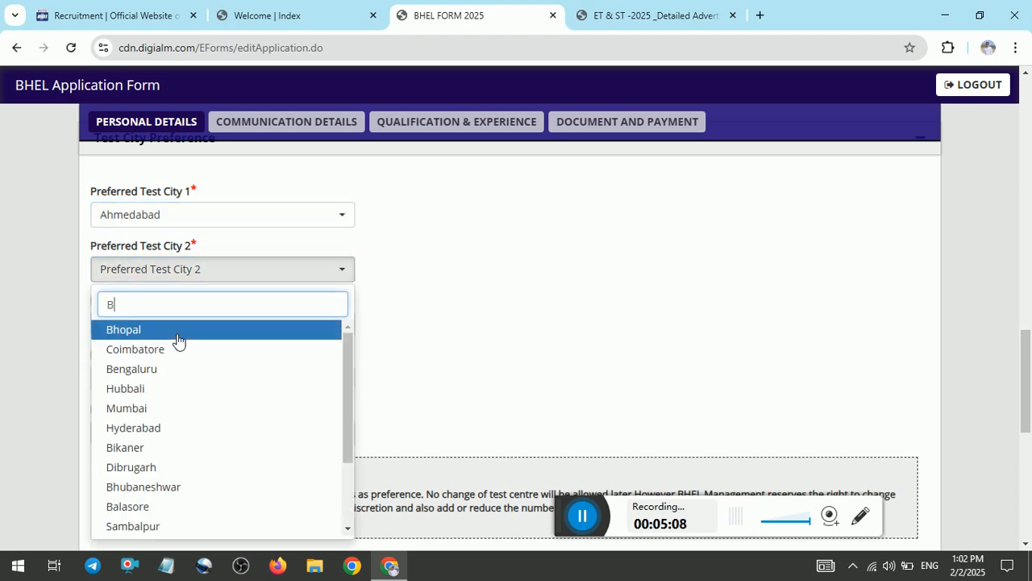
type("ARO")
left_click(177, 332)
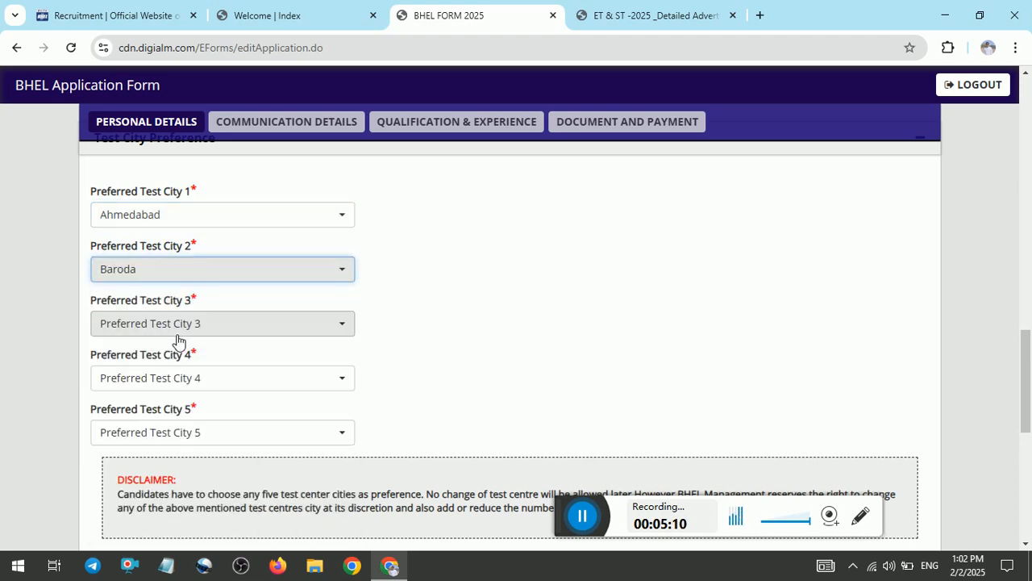
Search the city list and pick Gandhinagar as preferred test city 3.
left_click(207, 323)
type("SUR")
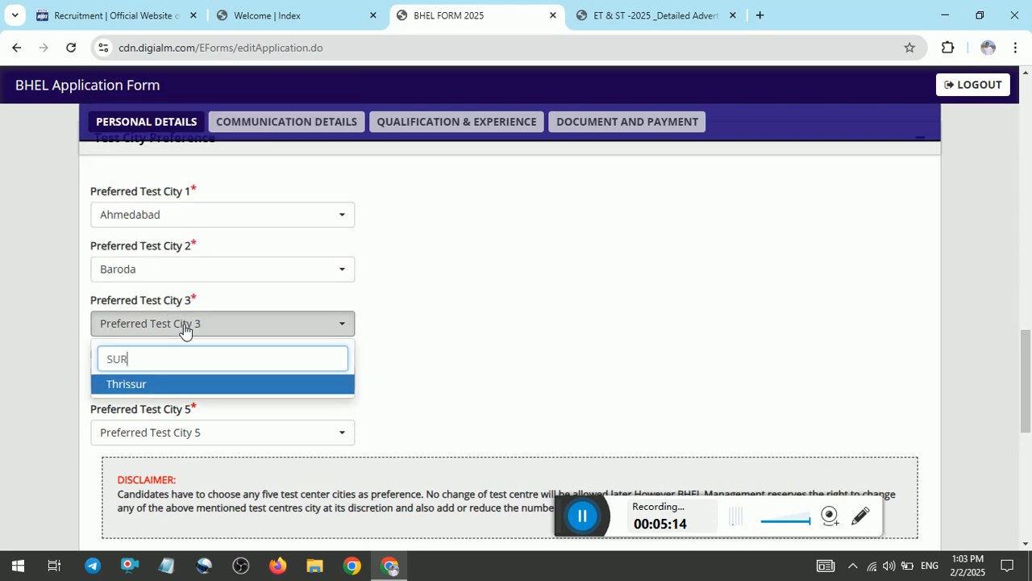
key("BackSpace")
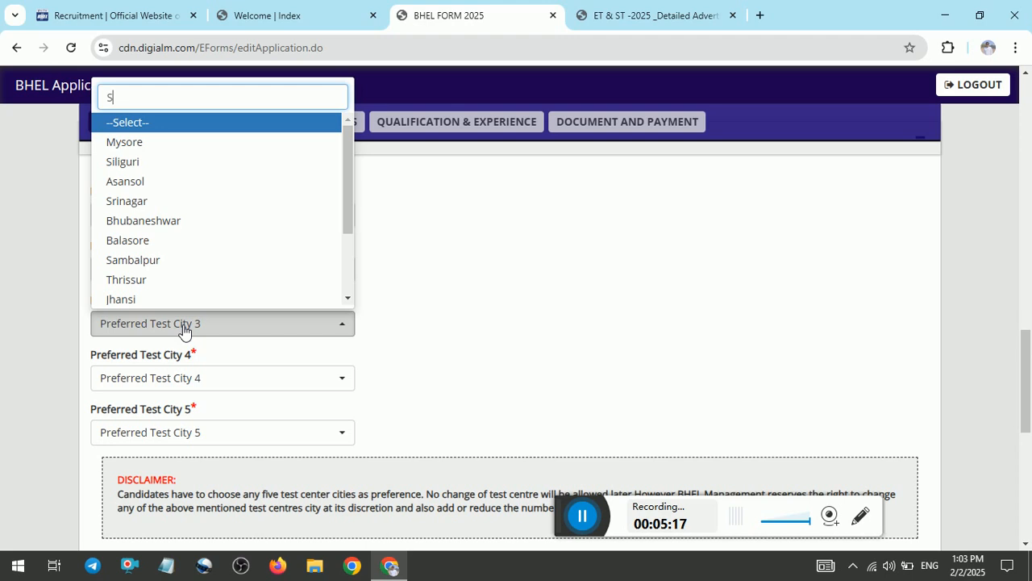
type("SU")
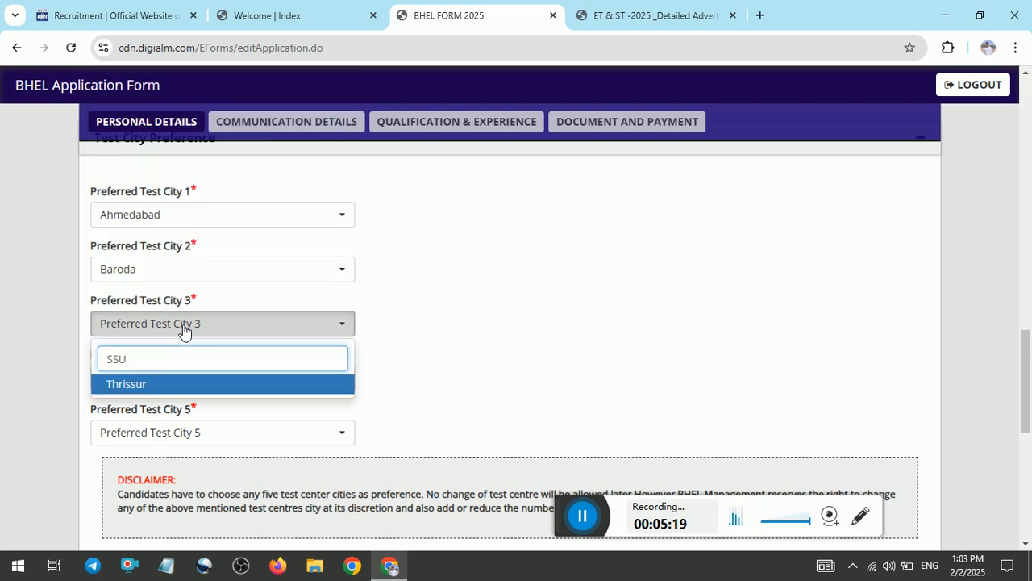
key("BackSpace")
key("BackSpace")
key("BackSpace")
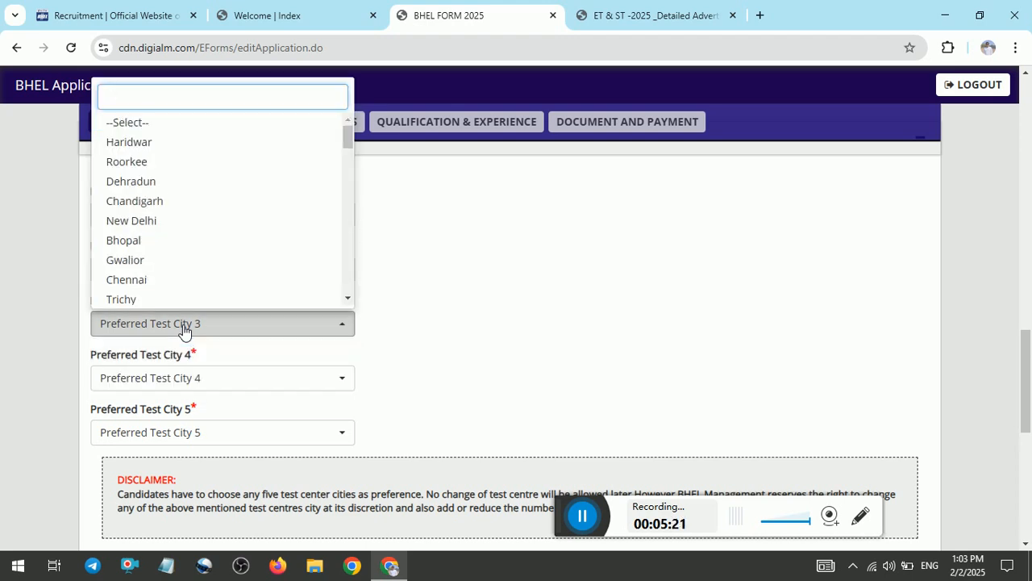
type("GAN")
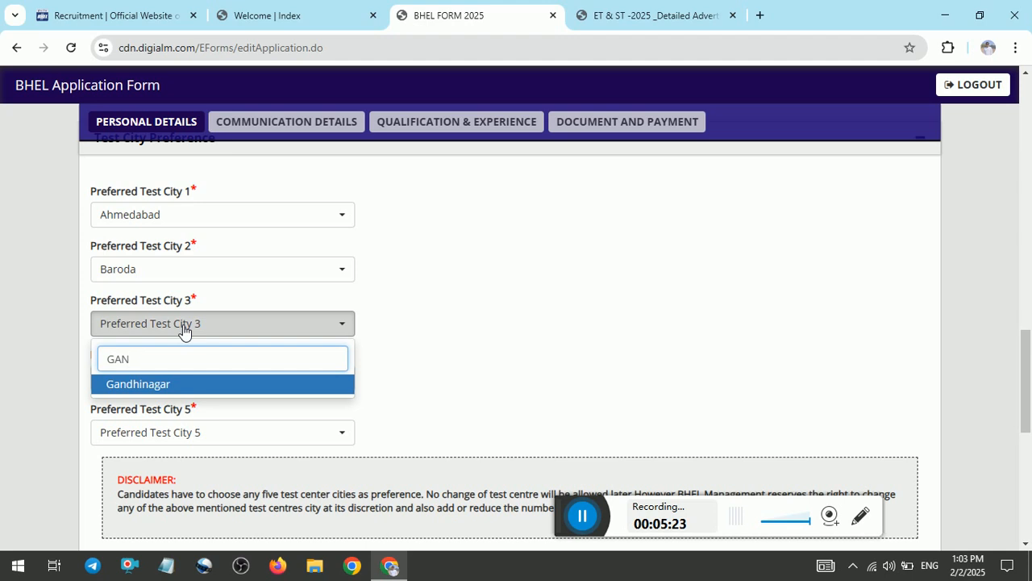
left_click(175, 382)
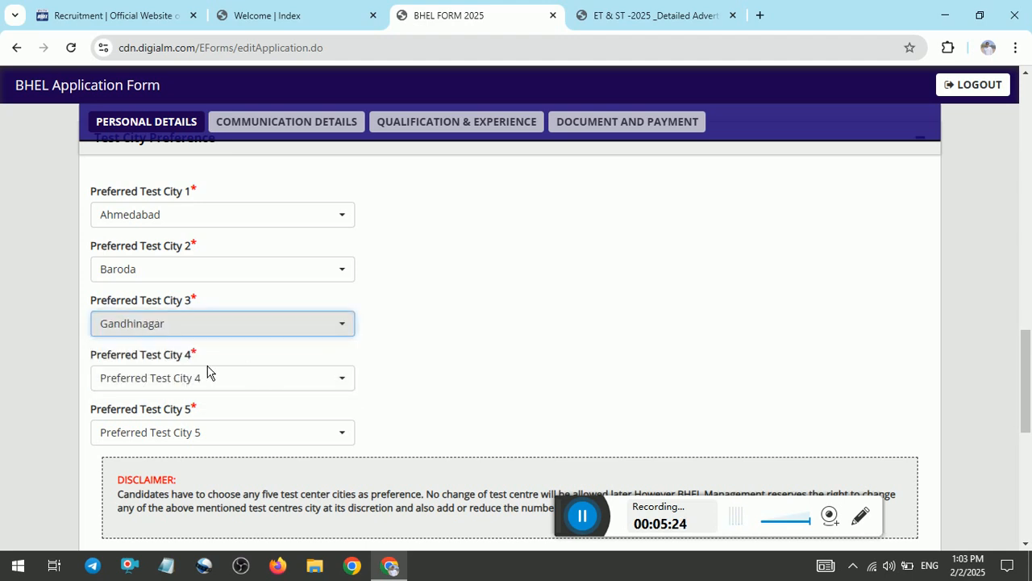
Pick Tirupati as preferred test city 4 and Chandigarh as test city 5.
left_click(203, 384)
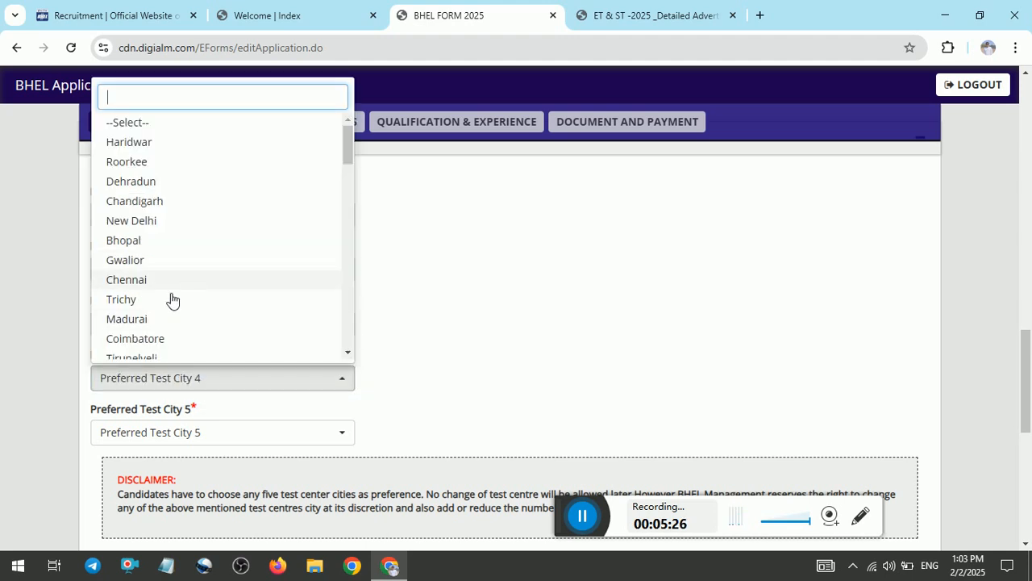
type("S")
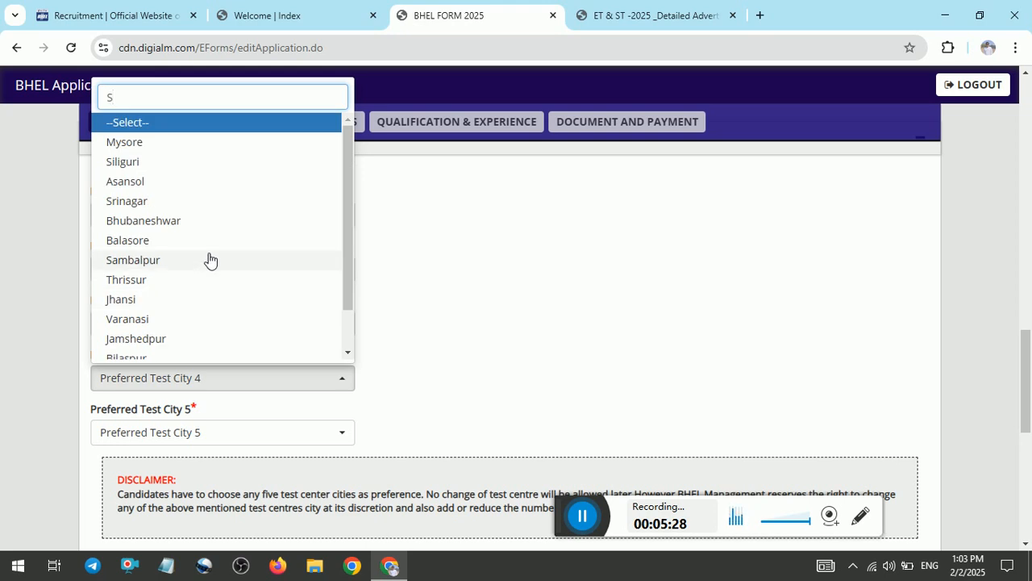
left_click_drag(353, 232, 357, 202)
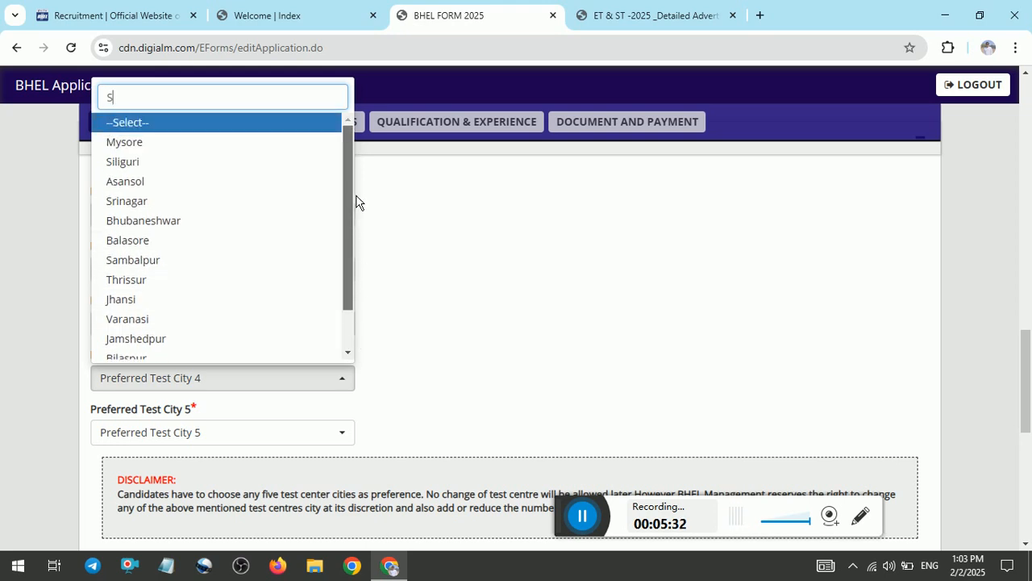
left_click(191, 392)
left_click(191, 391)
type("SU")
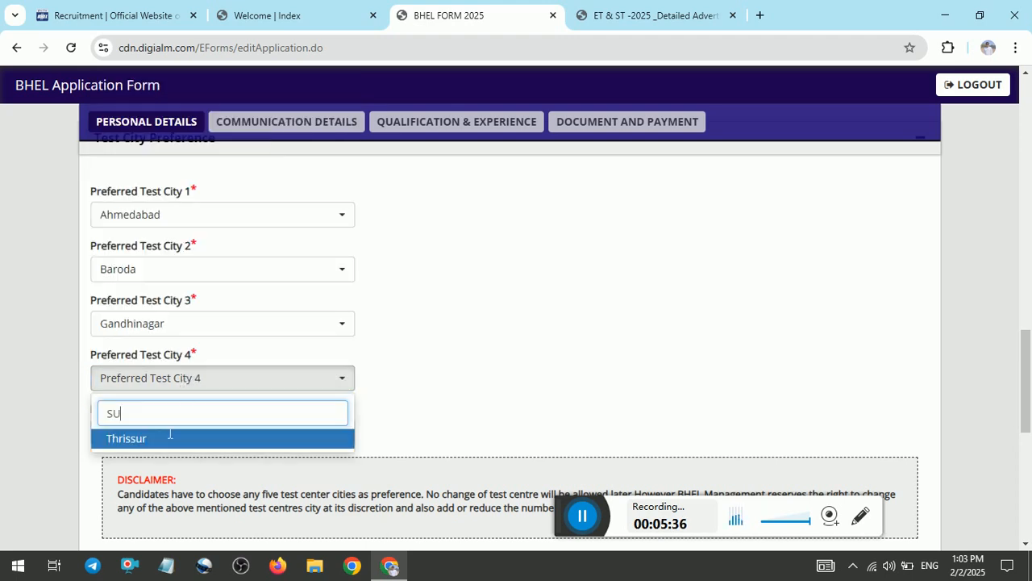
key("BackSpace")
key("BackSpace")
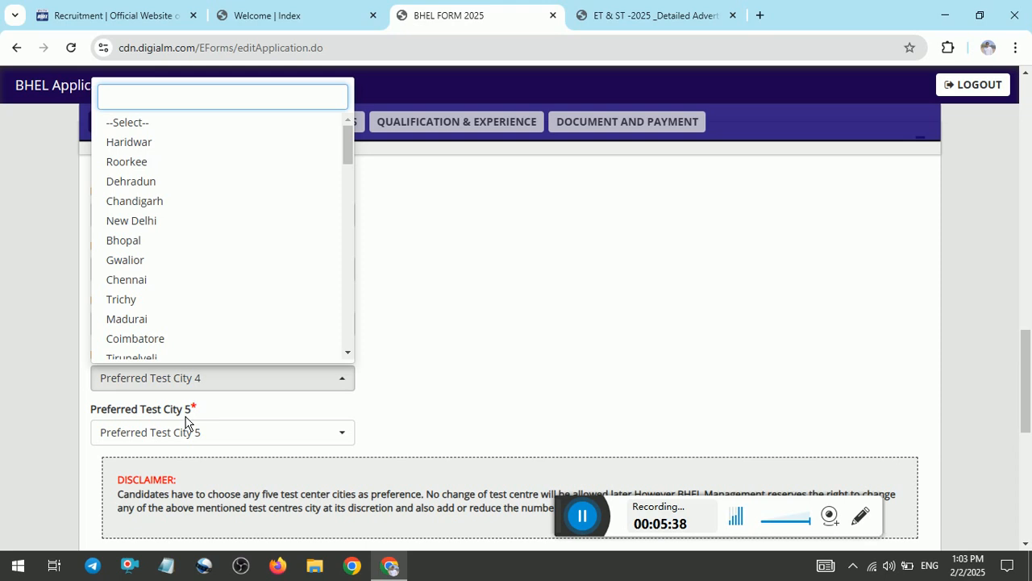
left_click_drag(348, 149, 357, 350)
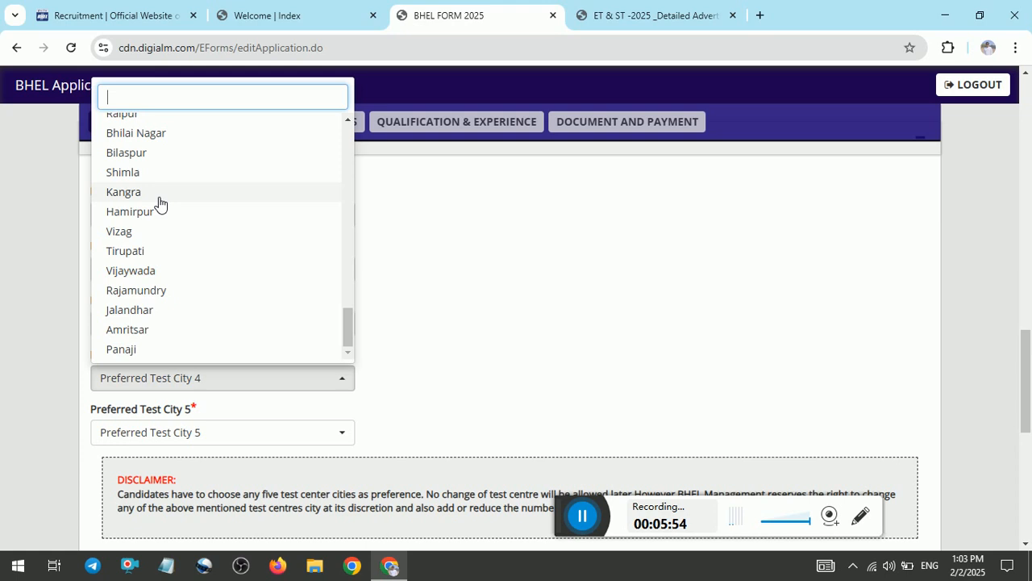
left_click(145, 256)
left_click(173, 432)
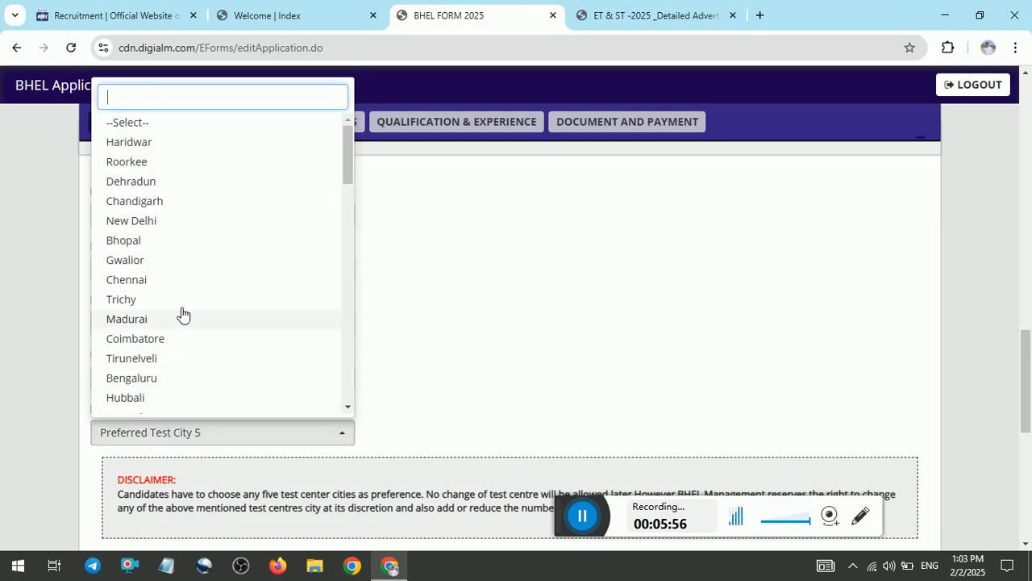
left_click(164, 201)
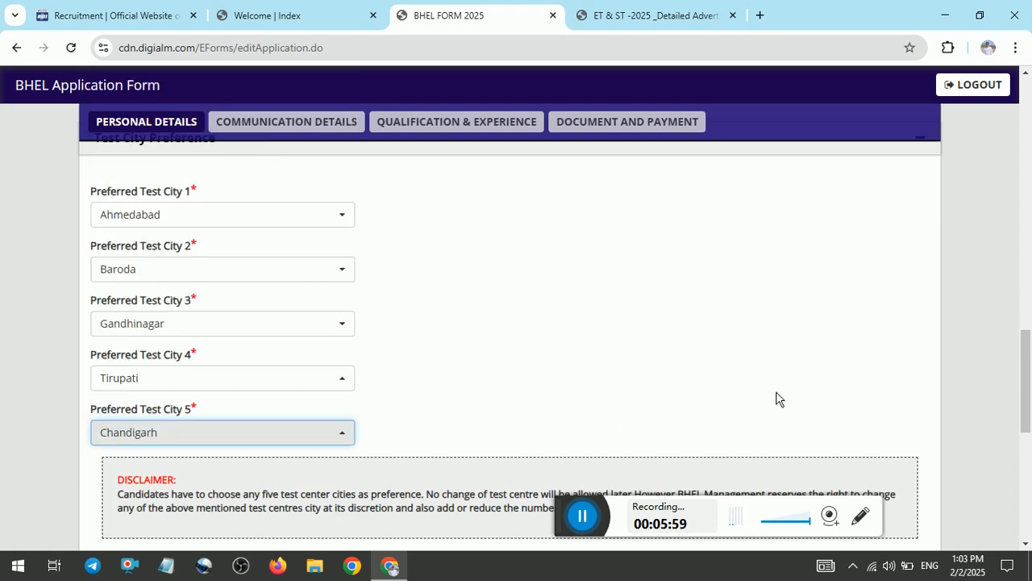
scroll(776, 398, "down", 4)
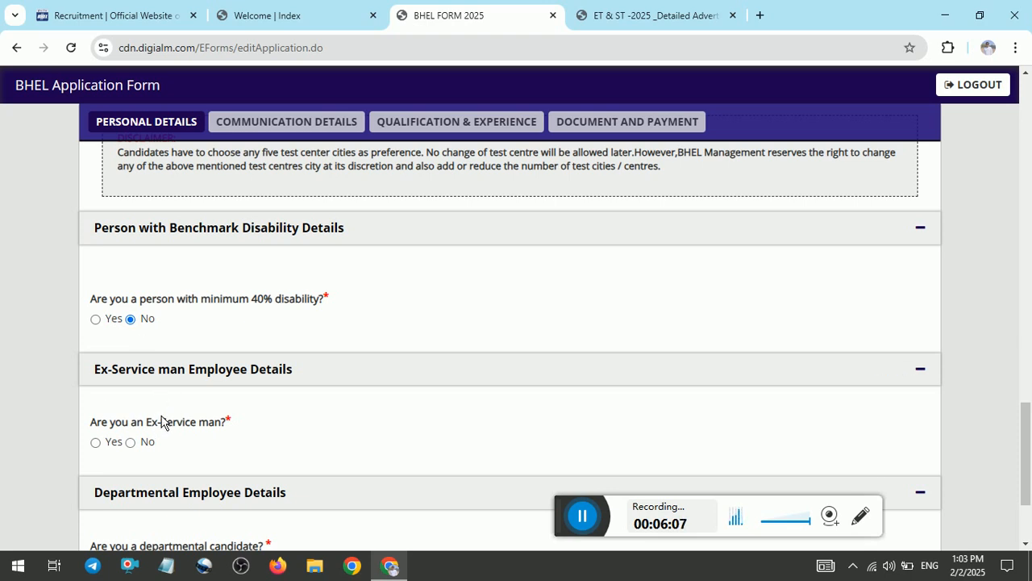
Answer No for ex-serviceman, attempt SAVE & NEXT, and close the missing Date of Birth alert.
left_click(131, 442)
scroll(412, 438, "down", 3)
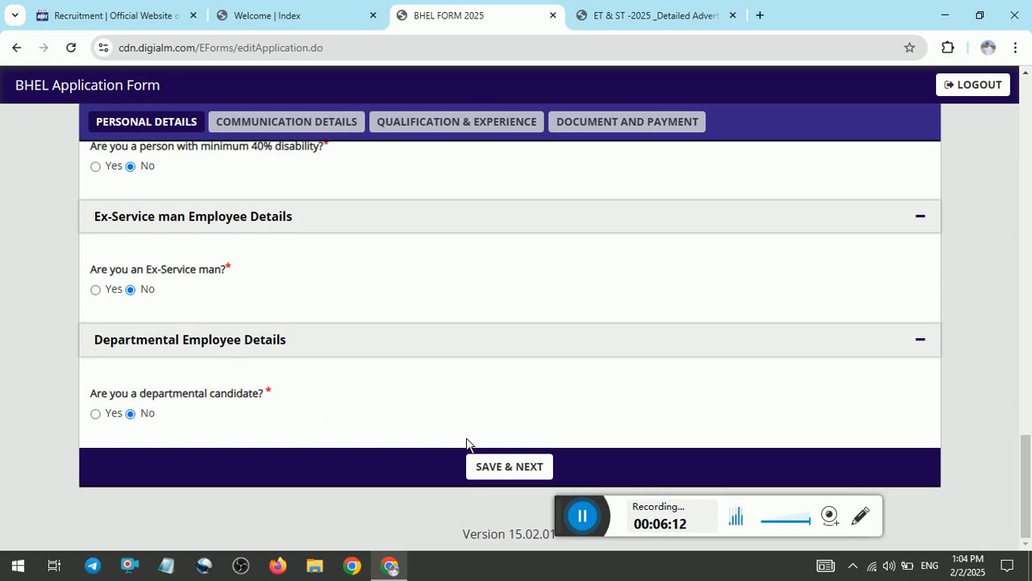
left_click(510, 467)
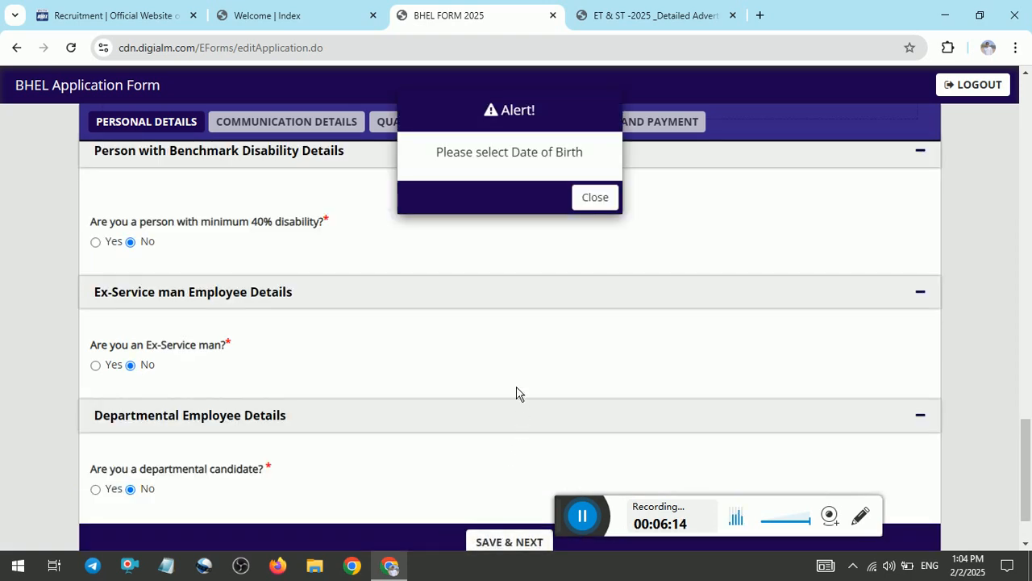
left_click(596, 198)
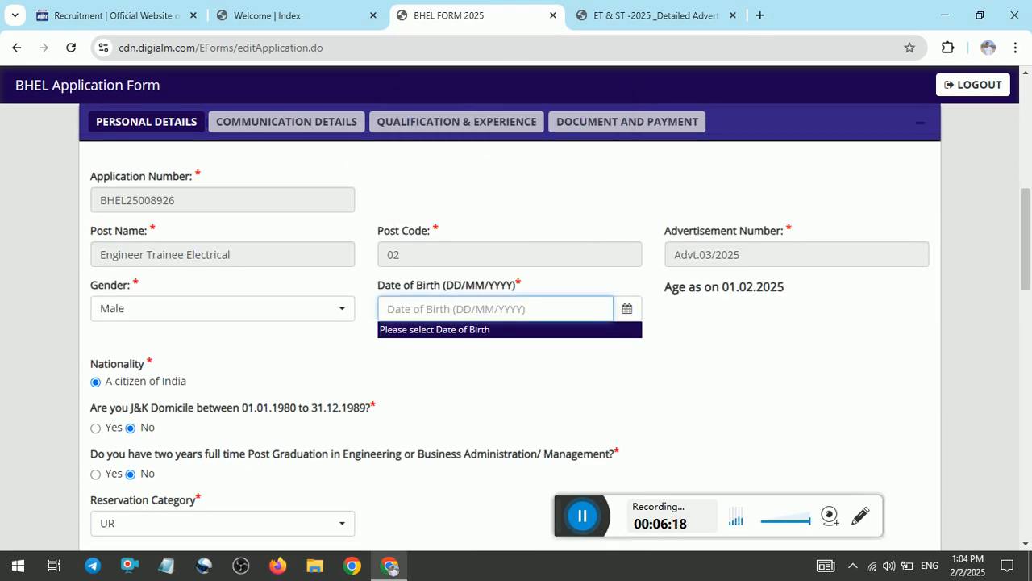
left_click(583, 516)
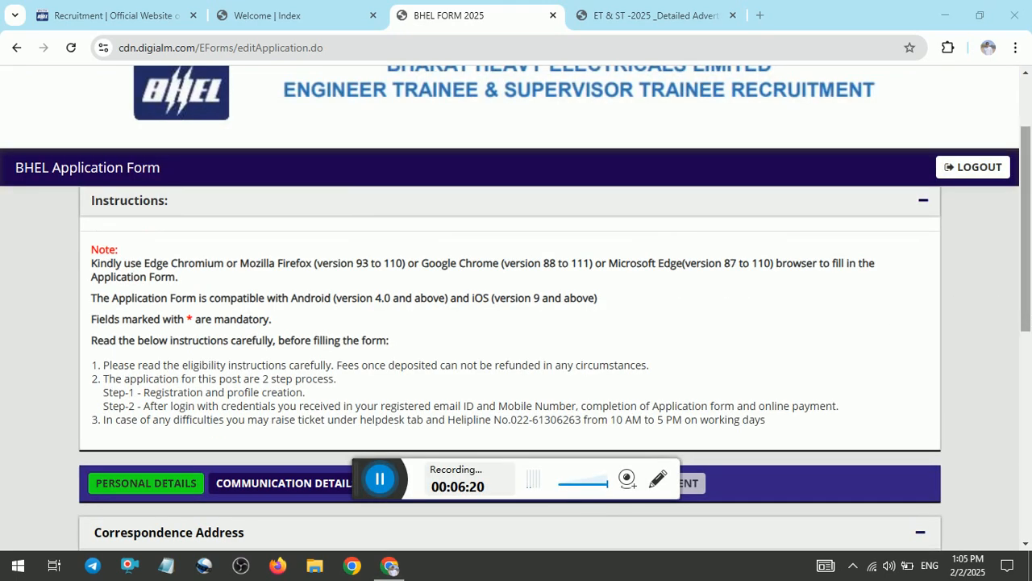
Scroll through the Communication Details address fields and use SAVE & NEXT to reach Qualification & Experience.
scroll(516, 323, "down", 4)
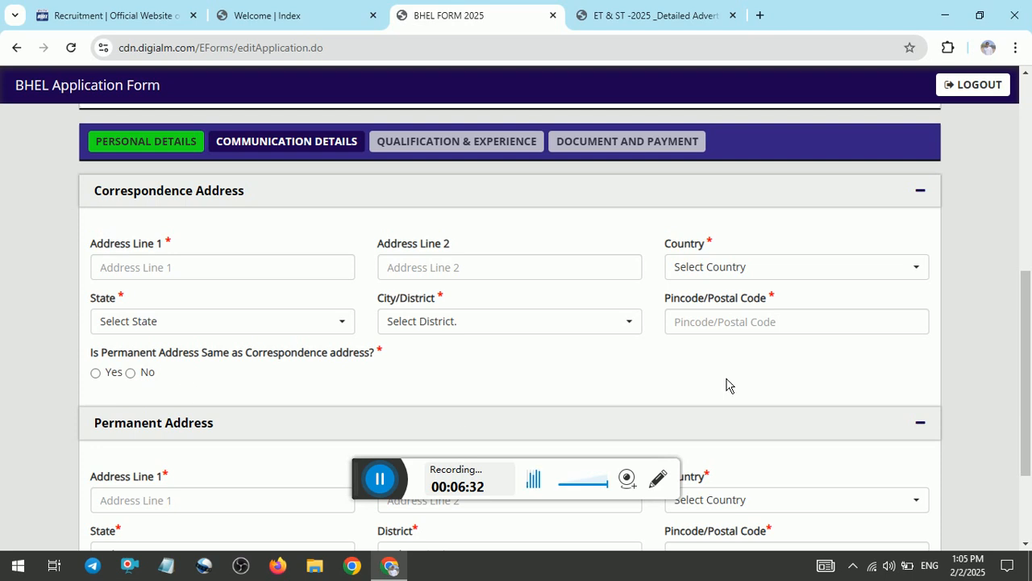
scroll(1022, 369, "down", 2)
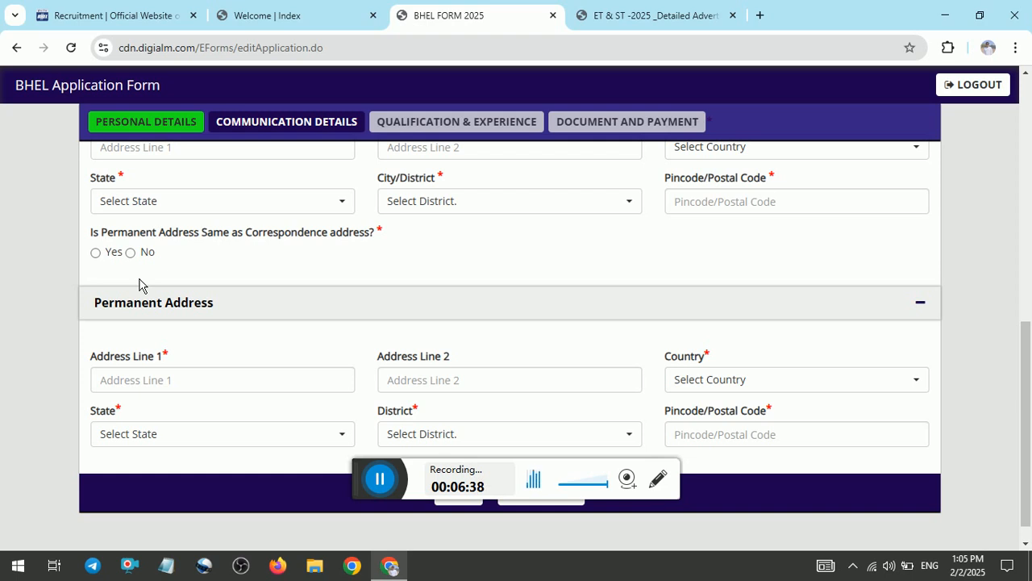
left_click_drag(1025, 456, 1024, 473)
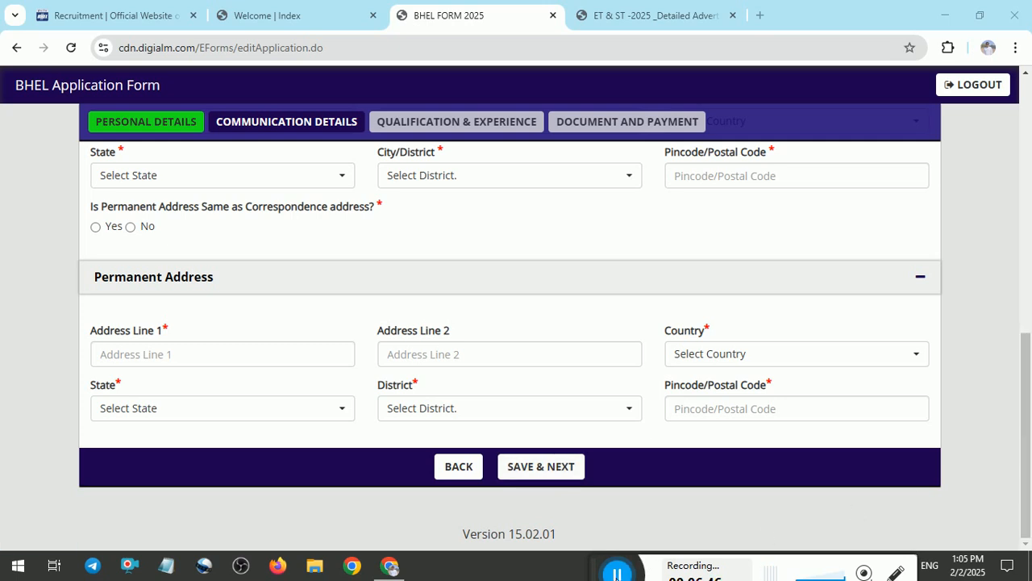
left_click(618, 574)
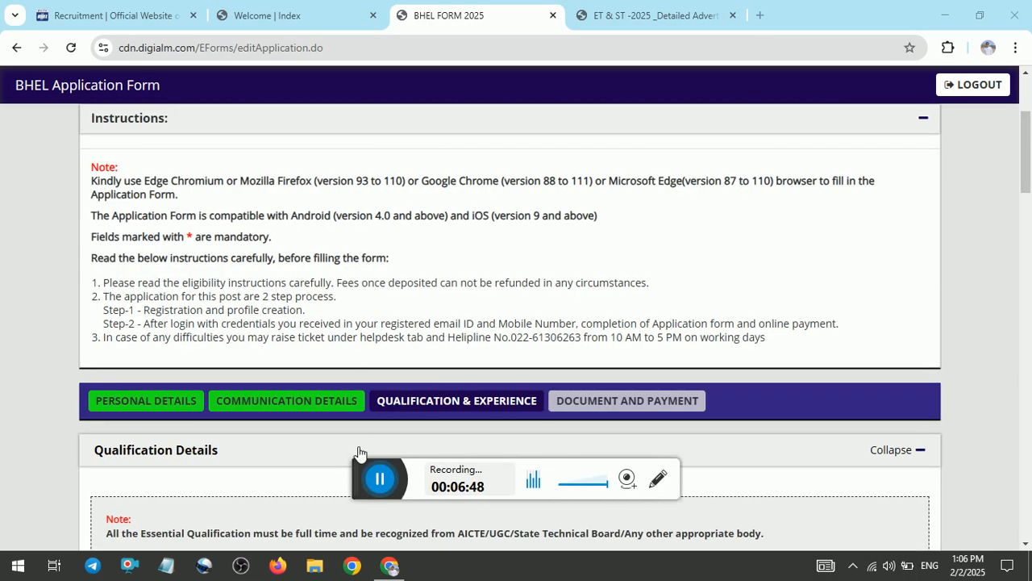
Set the Matriculation (10th) marks type to Percentage.
left_click_drag(414, 487, 629, 547)
left_click_drag(701, 558, 641, 556)
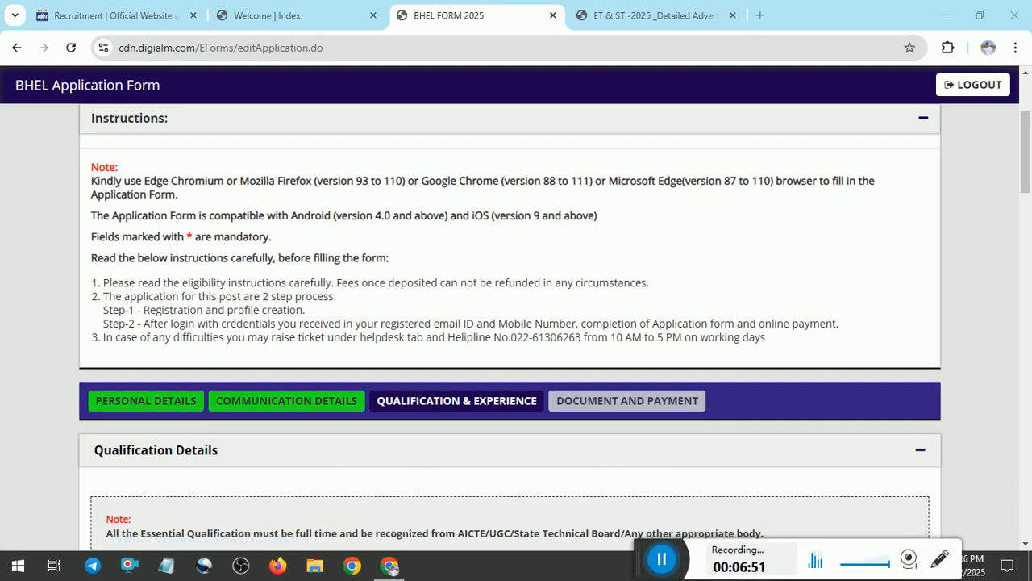
scroll(1026, 238, "down", 4)
scroll(1026, 238, "down", 2)
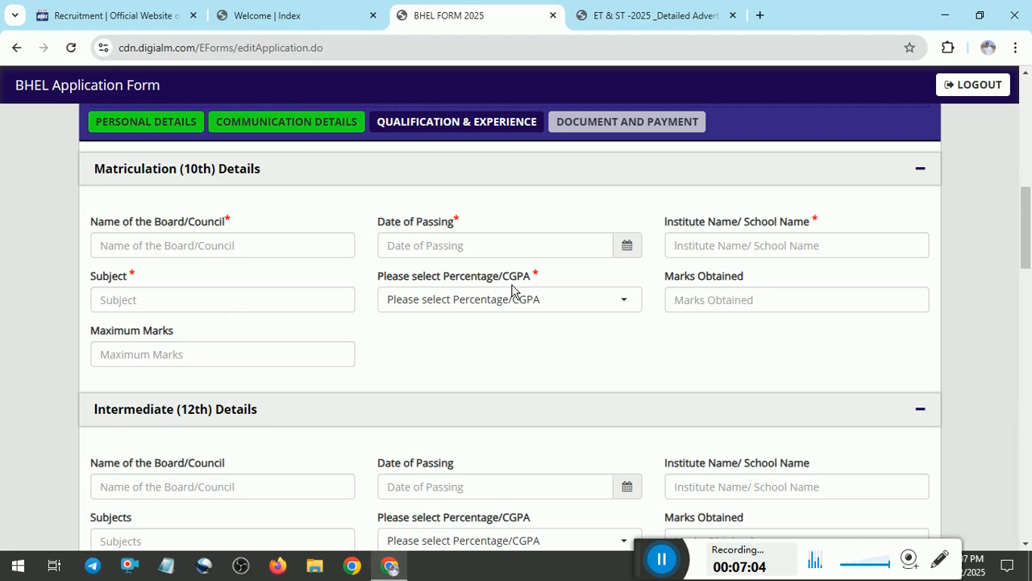
left_click(484, 302)
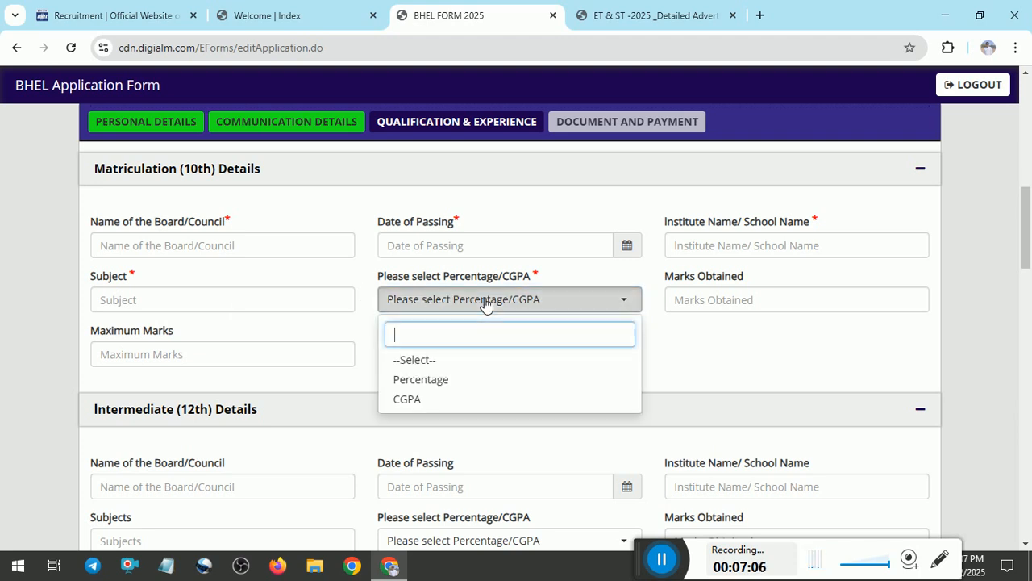
left_click(414, 380)
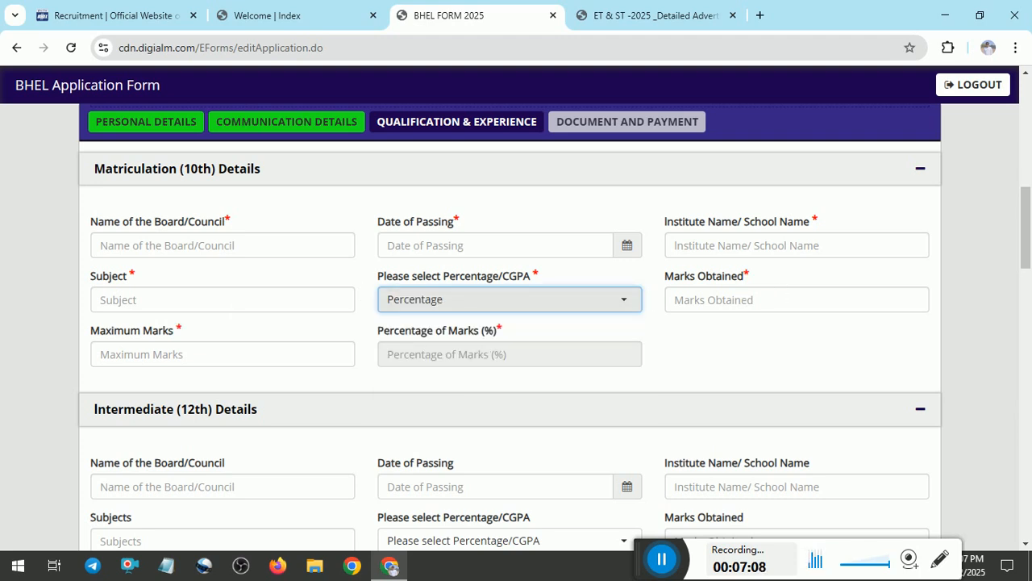
Collapse the Intermediate (12th) section to reach Essential Qualifications Details.
scroll(1026, 258, "down", 3)
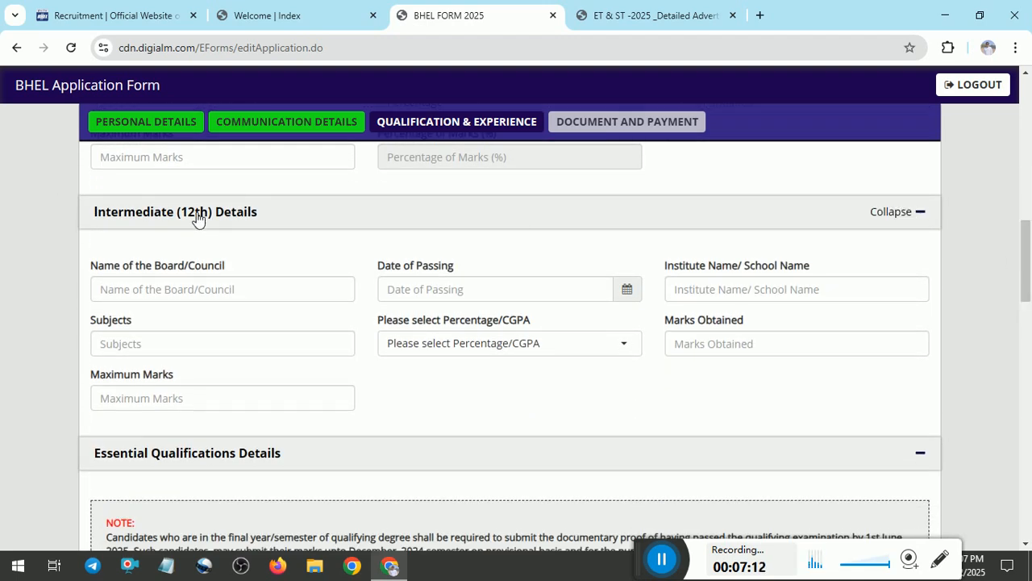
left_click(919, 212)
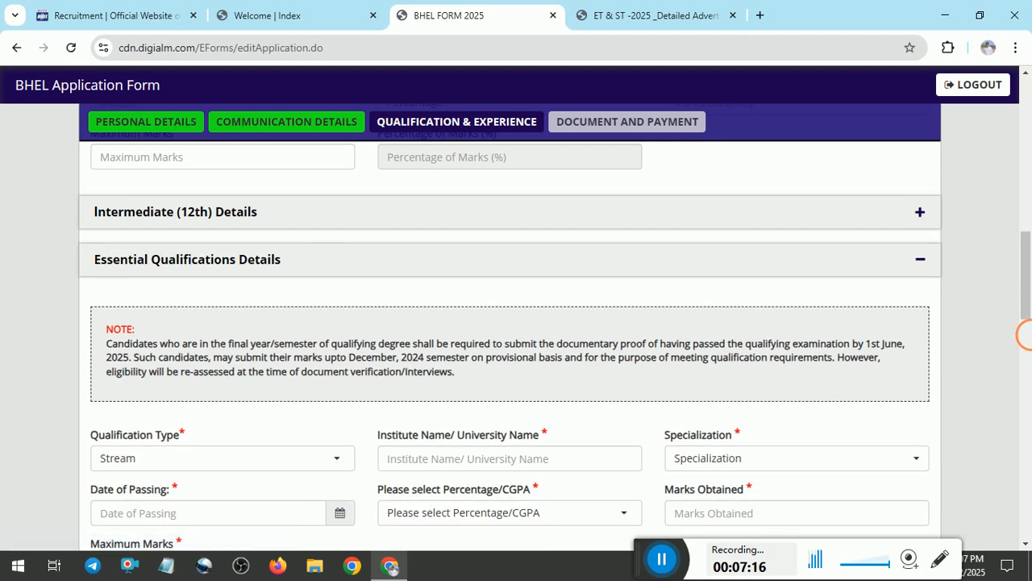
left_click(1028, 335)
left_click_drag(1027, 336, 1028, 277)
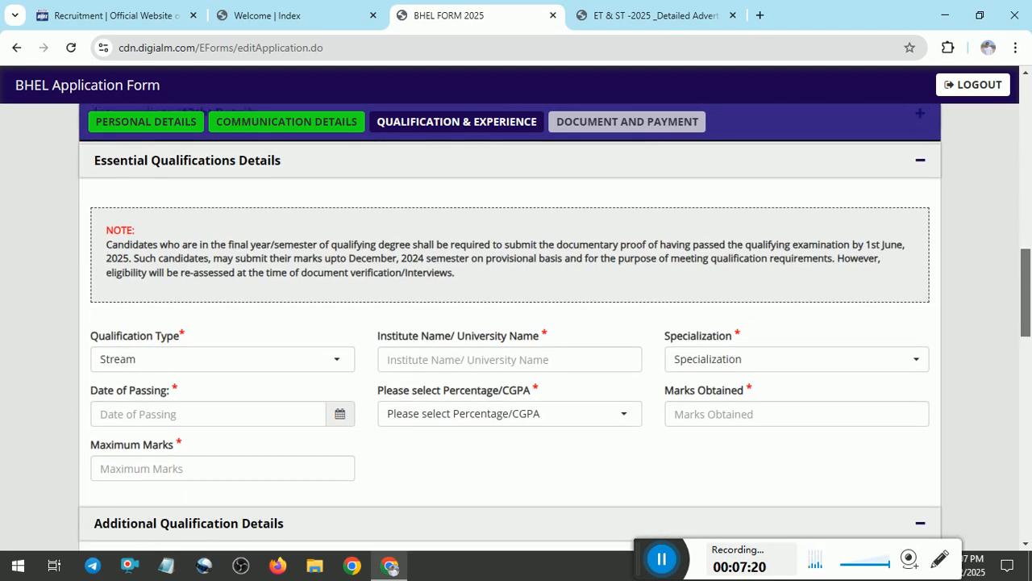
left_click(227, 364)
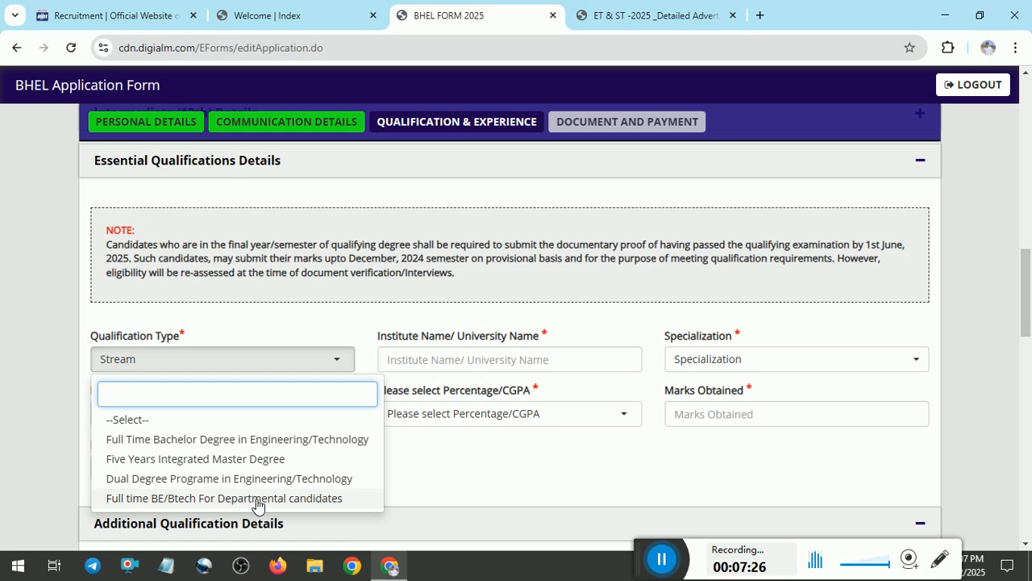
Choose Full Time Bachelor Degree in Engineering/Technology, leaving the specialization unselected.
left_click(268, 440)
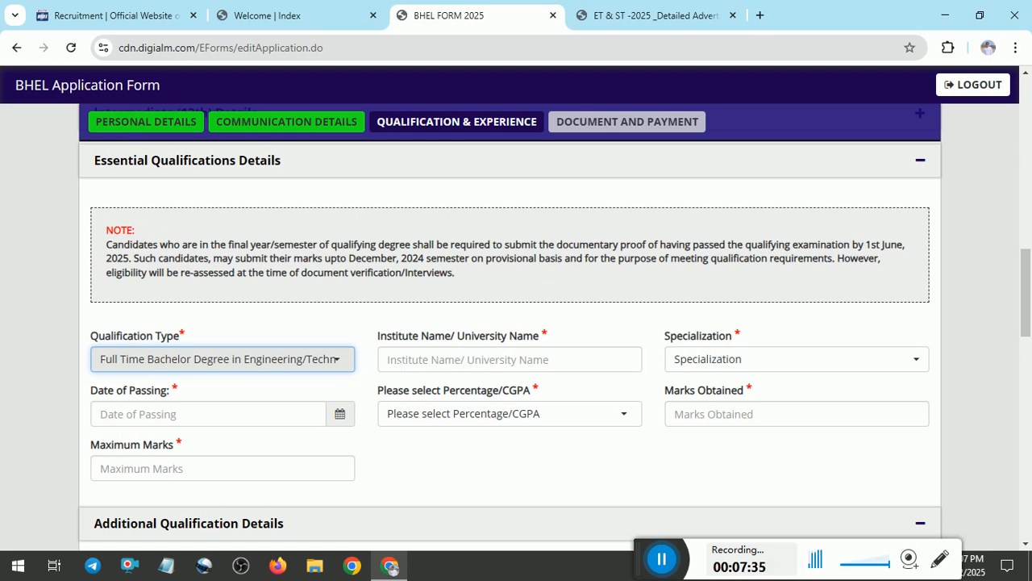
left_click(843, 358)
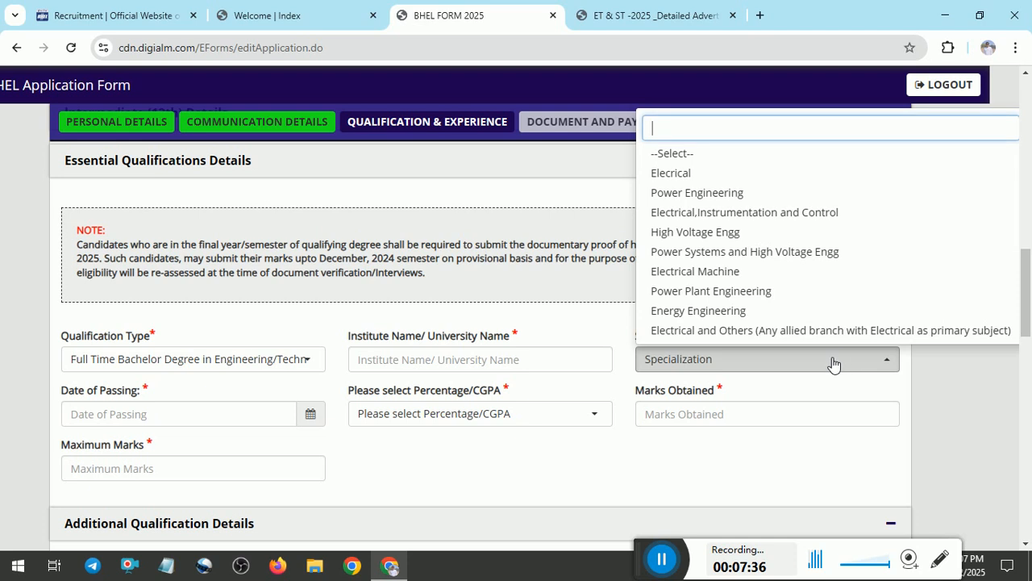
left_click(697, 175)
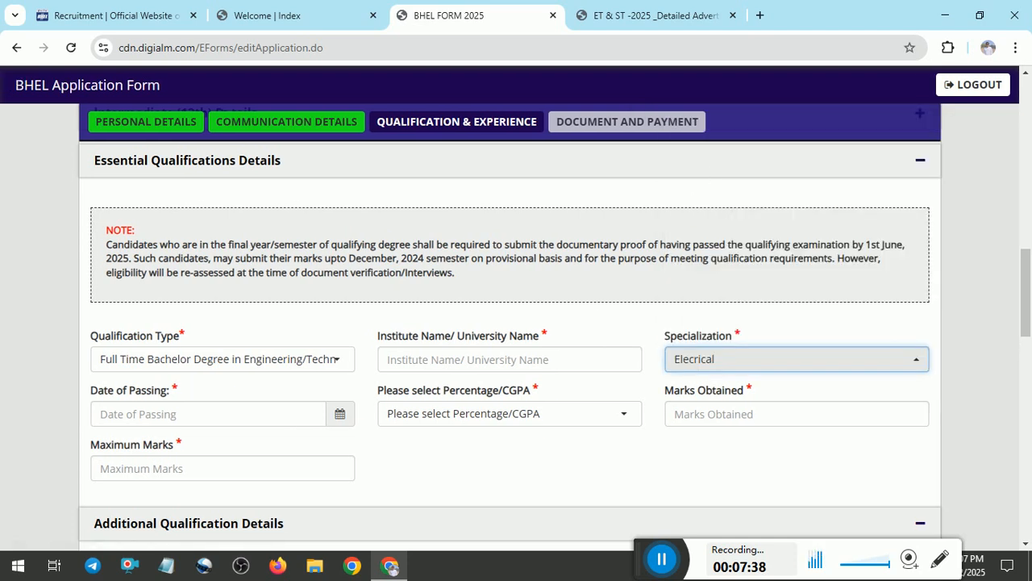
left_click(743, 357)
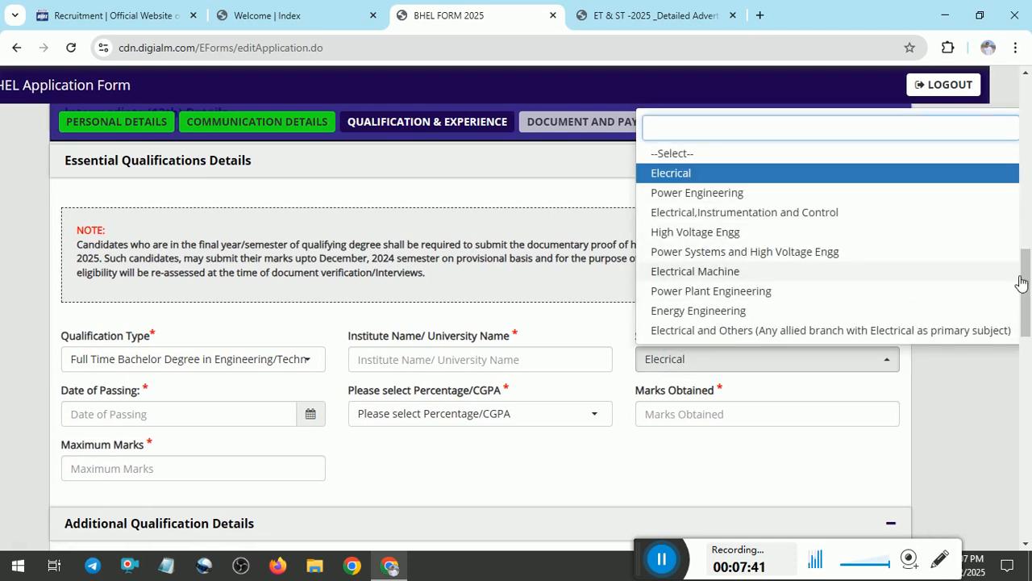
left_click(690, 154)
Record the degree result as CGPA 7.8 out of 10, with 73 calculated percentage.
left_click(503, 421)
left_click(491, 422)
left_click(491, 422)
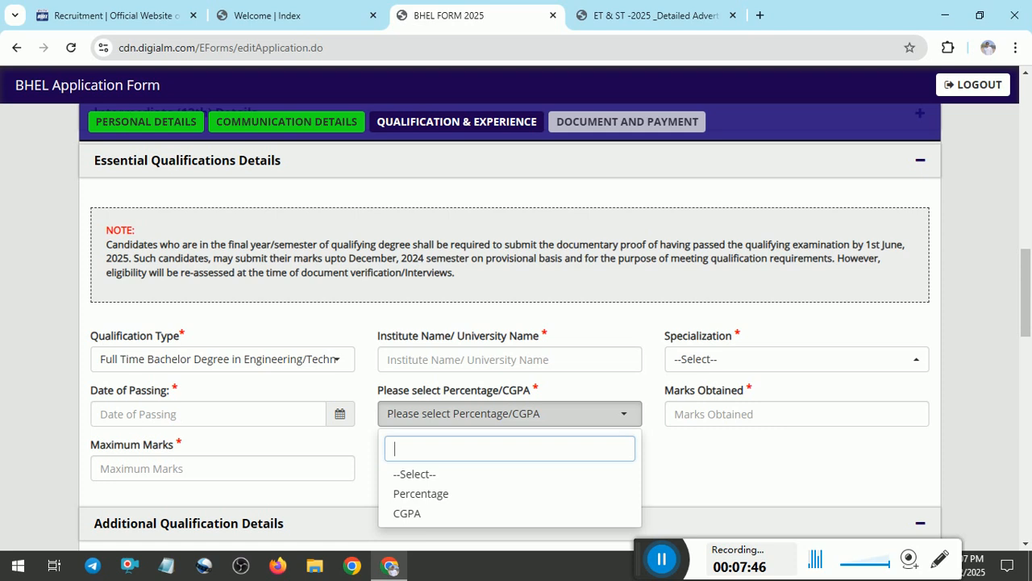
left_click(406, 513)
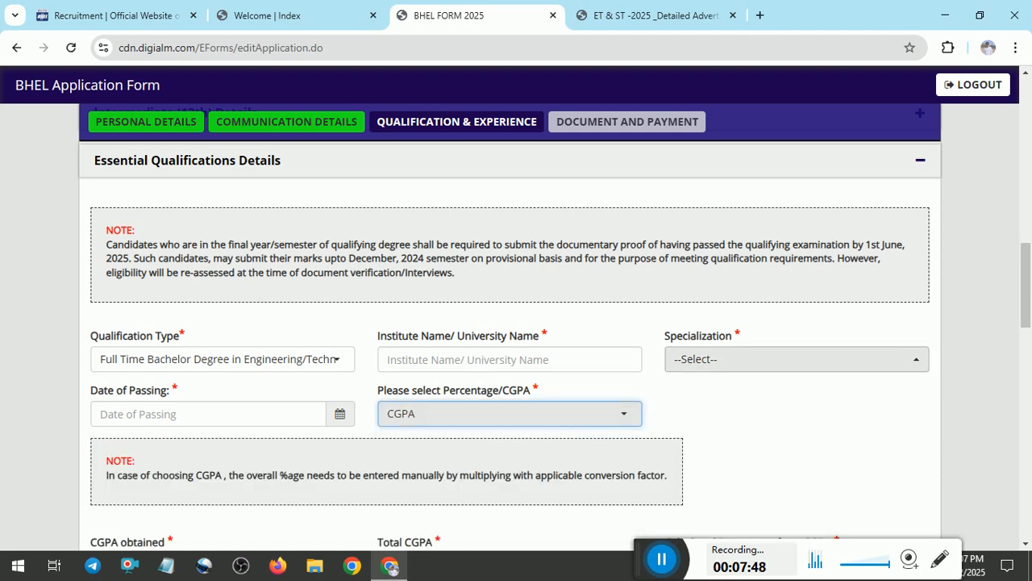
scroll(891, 409, "down", 3)
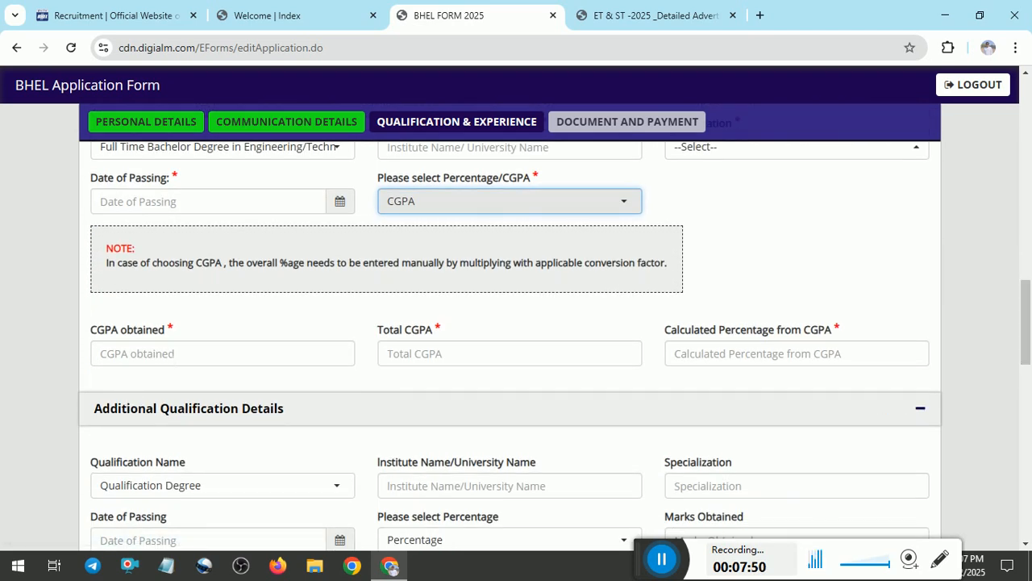
left_click(175, 355)
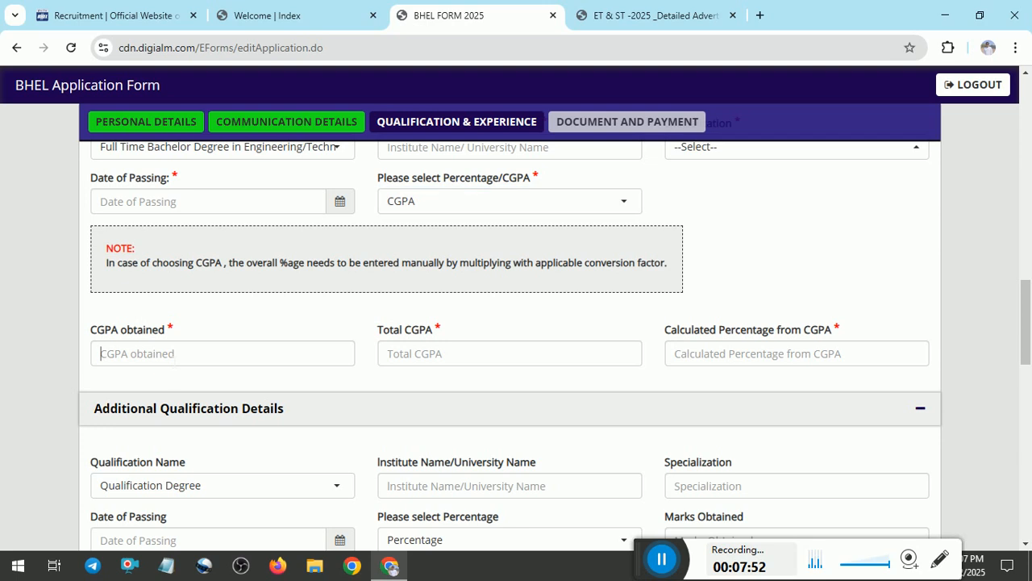
type("7.8")
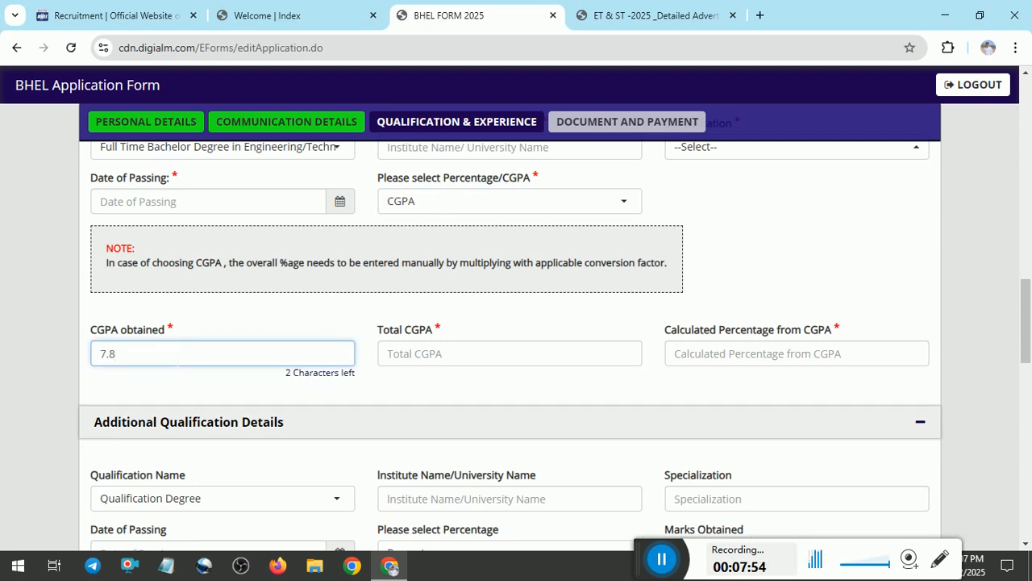
left_click(425, 352)
type("10")
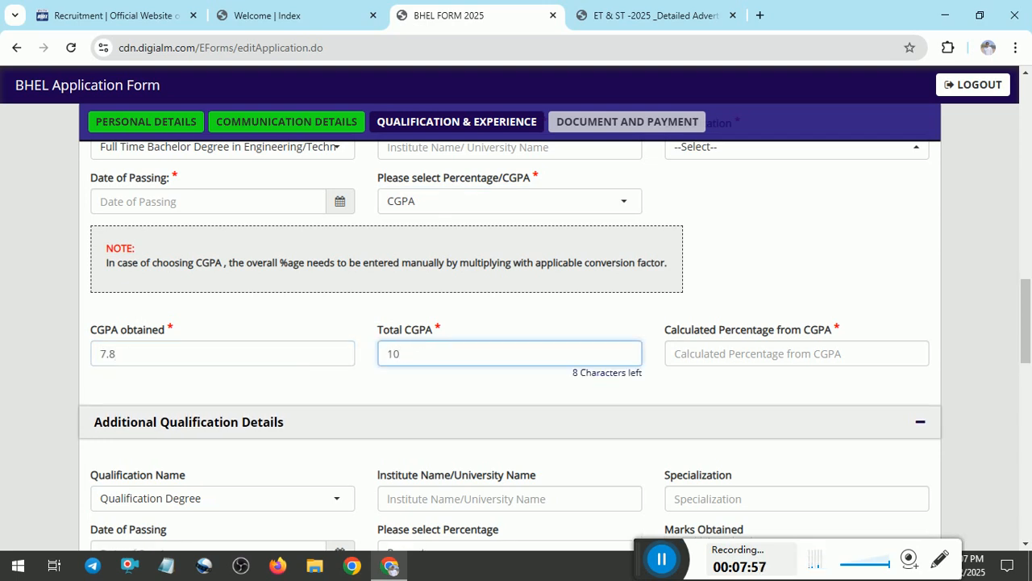
left_click(776, 361)
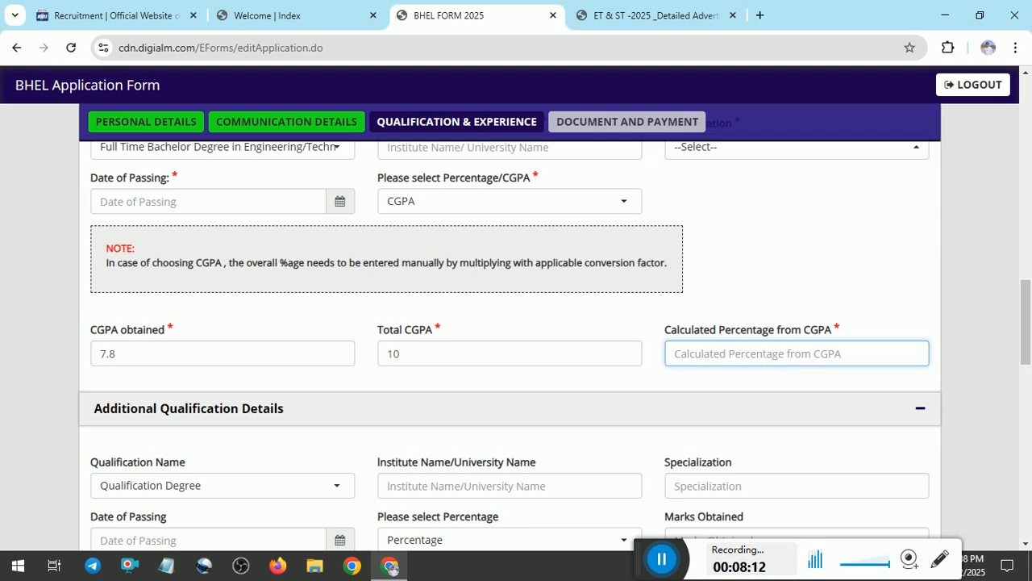
type("73")
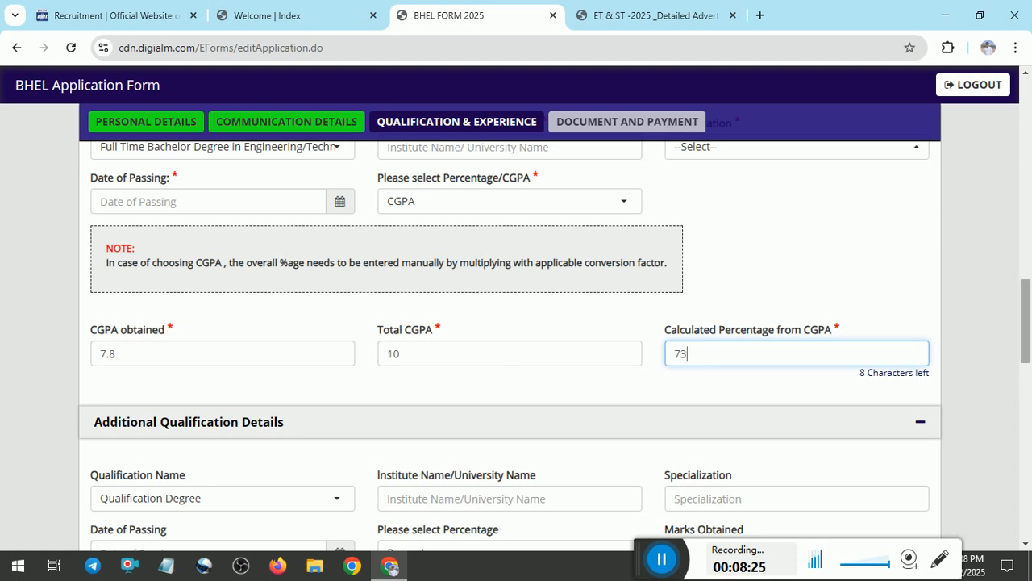
Set posting preferences 1–4: Power Sector Western, Southern, Eastern Regions, then Bangalore.
scroll(1026, 322, "down", 3)
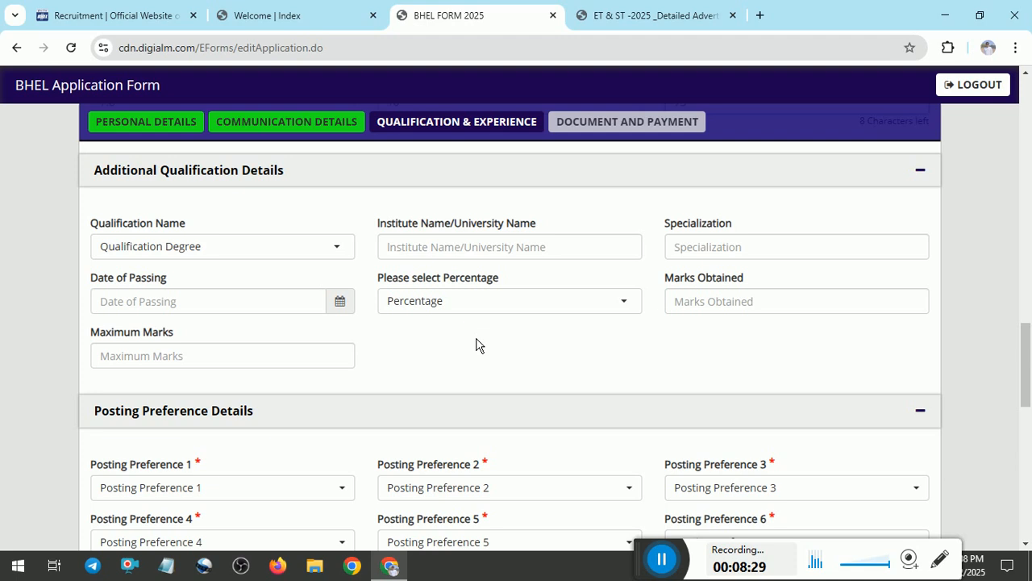
scroll(1026, 363, "down", 2)
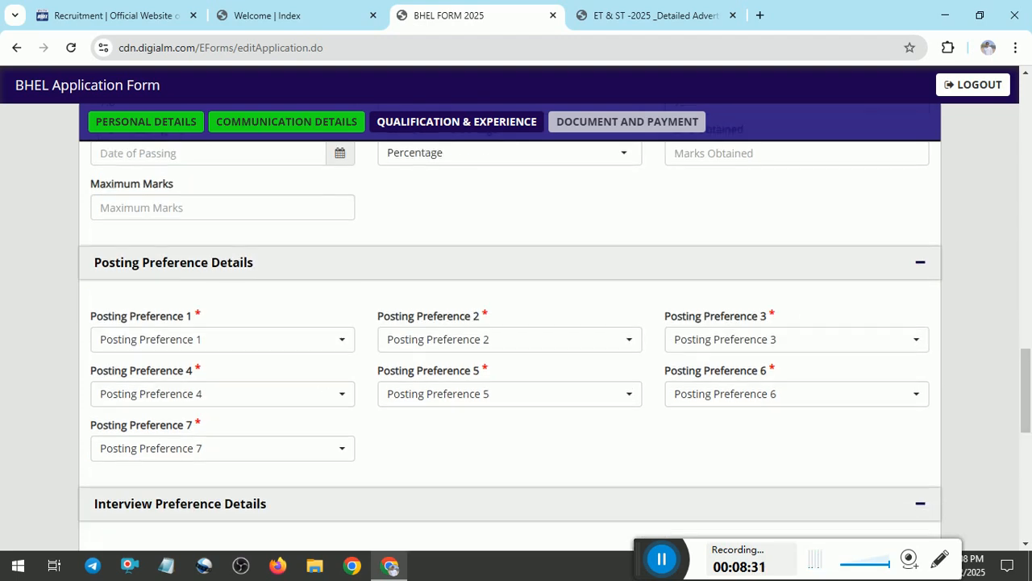
left_click(294, 346)
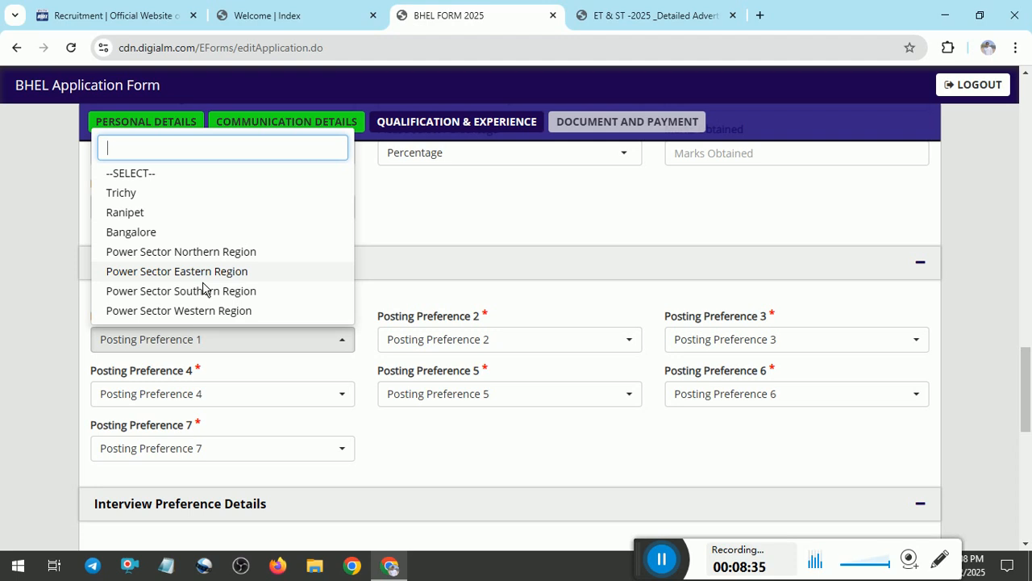
left_click(208, 316)
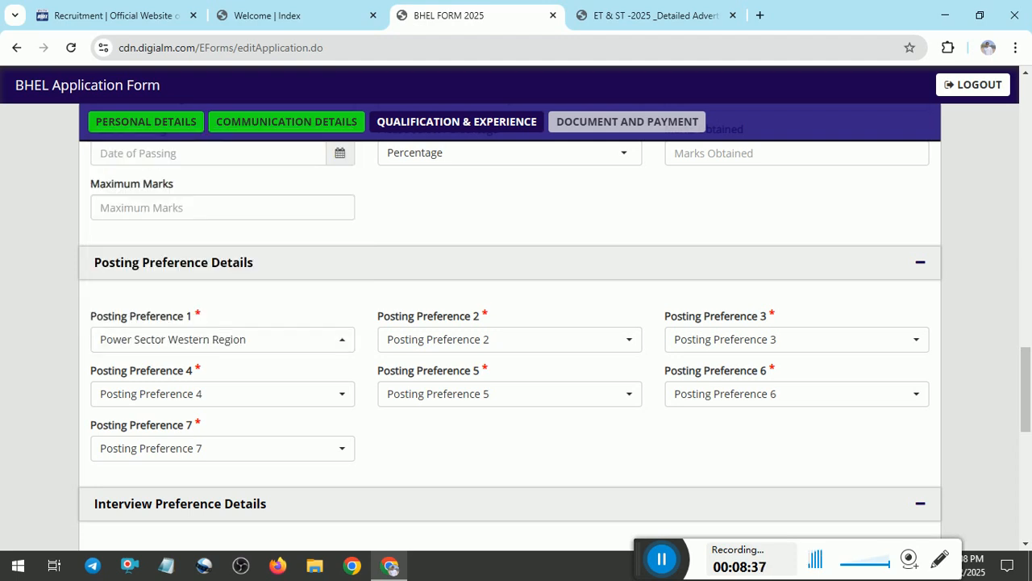
left_click(454, 341)
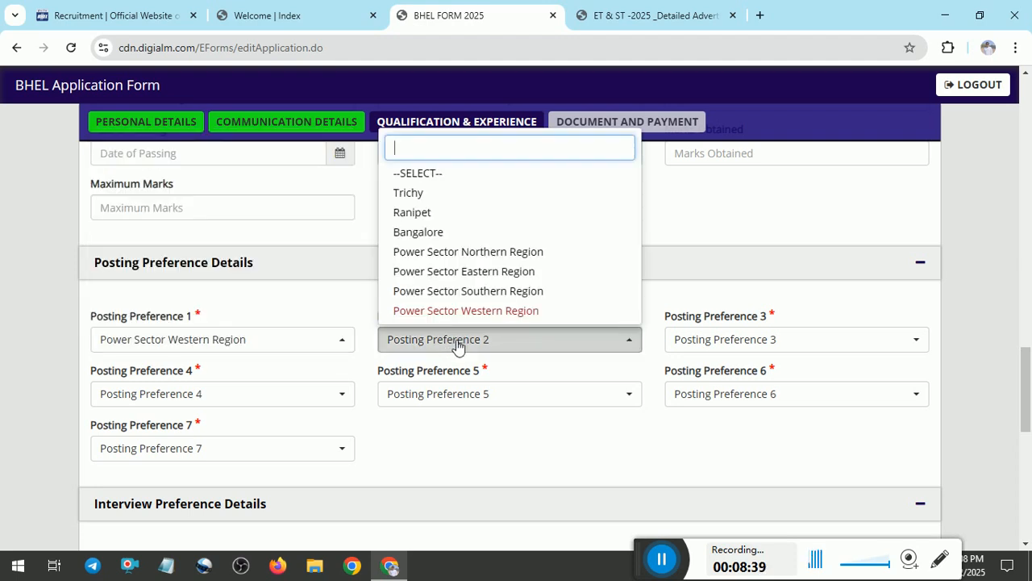
left_click(493, 291)
left_click(715, 339)
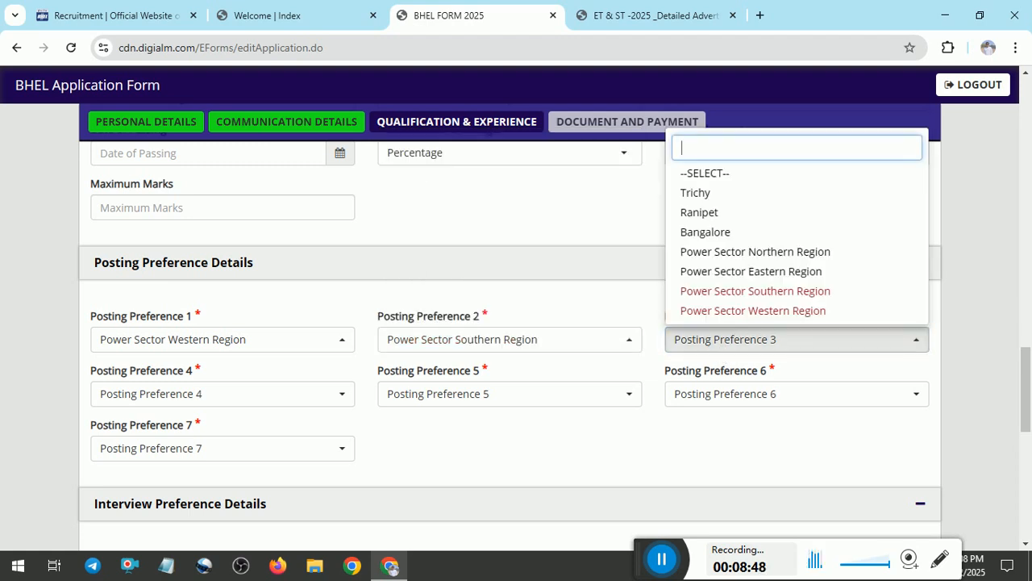
left_click(725, 279)
left_click(231, 397)
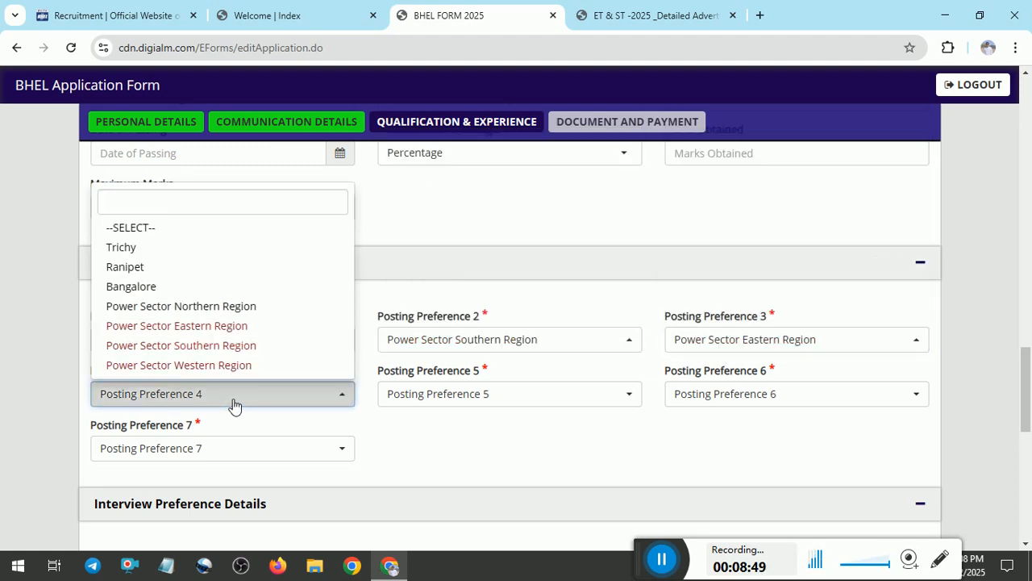
left_click(179, 287)
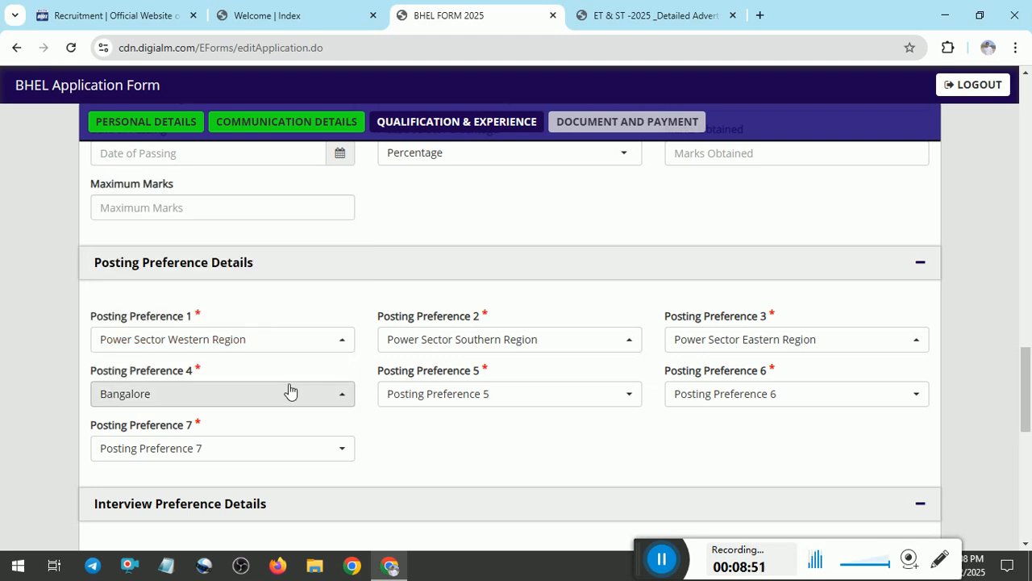
Set posting preferences 5–7: Power Sector Northern Region, Ranipet, then Trichy.
left_click(452, 393)
left_click(448, 306)
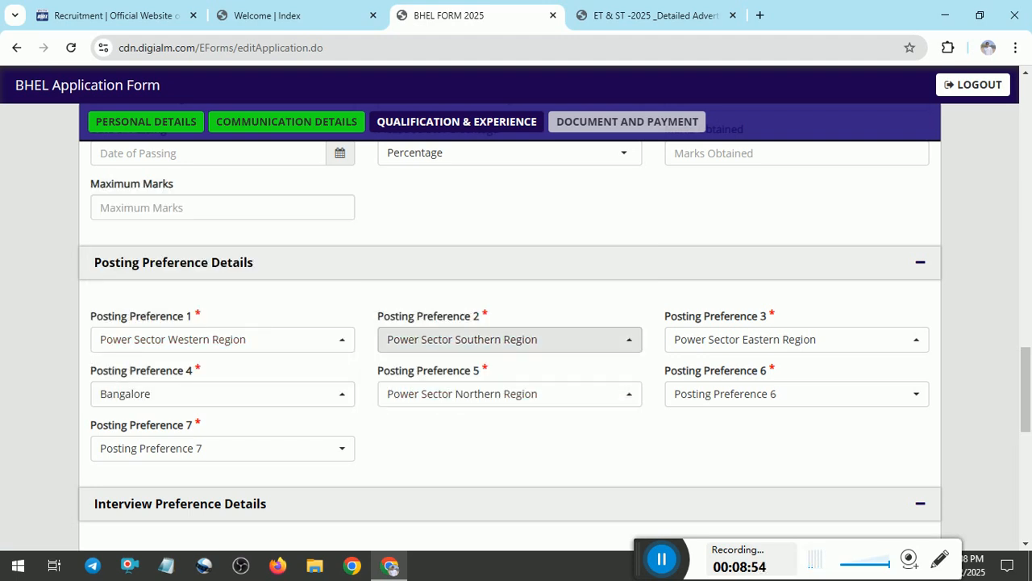
left_click(749, 394)
left_click(692, 267)
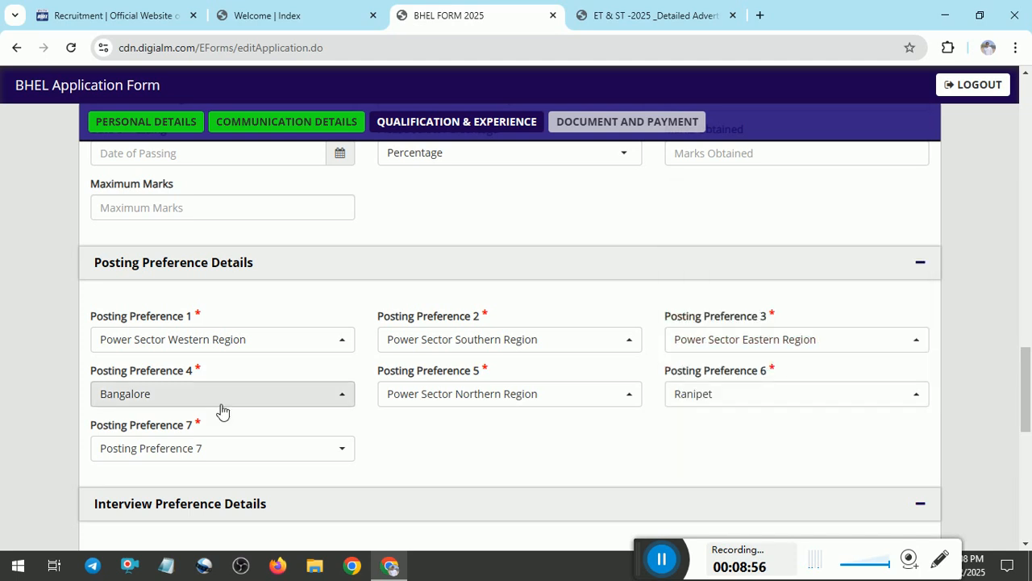
left_click(196, 446)
left_click(192, 301)
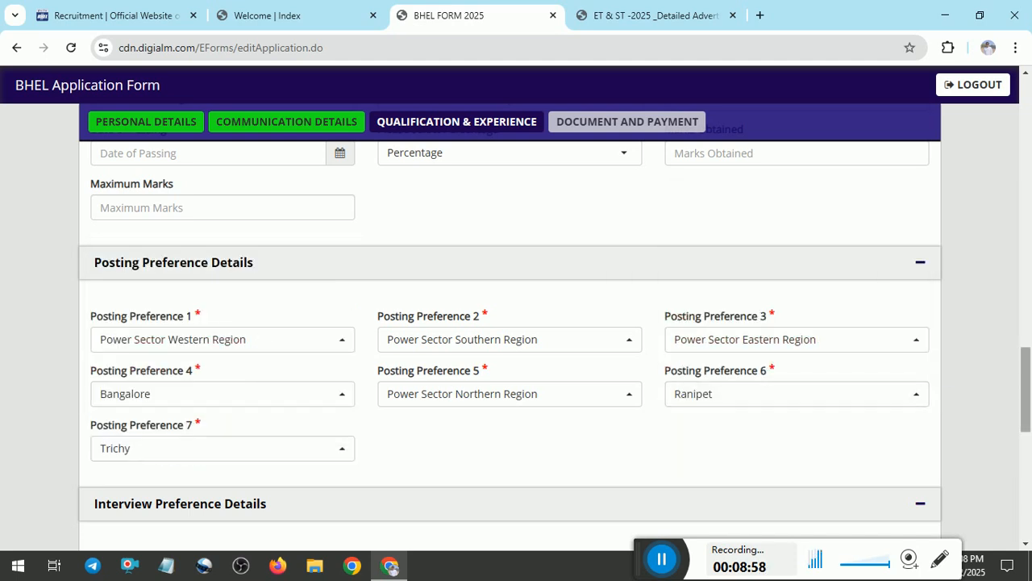
scroll(517, 339, "down", 3)
scroll(516, 338, "up", 3)
scroll(516, 338, "down", 2)
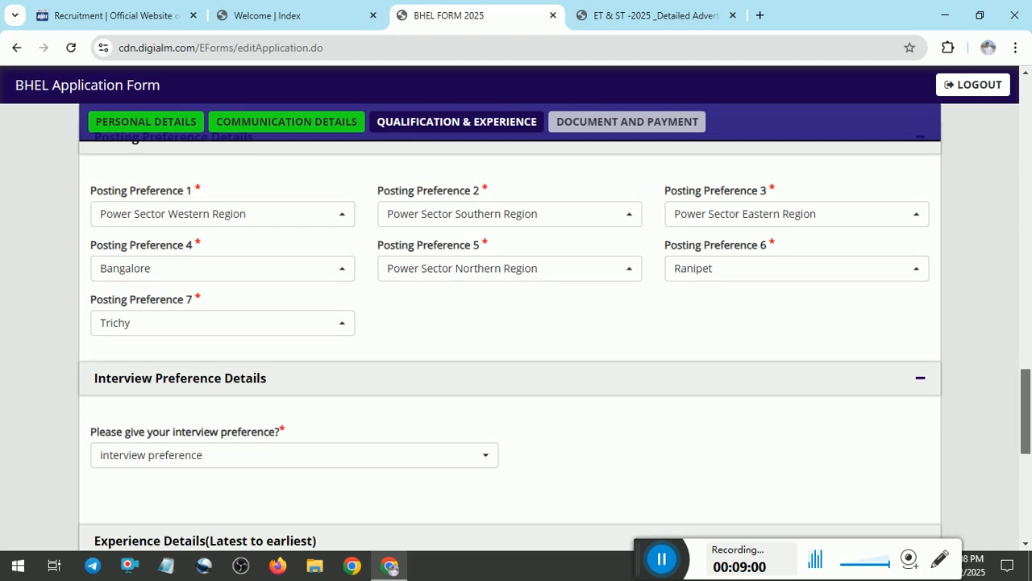
left_click_drag(1027, 407, 1027, 424)
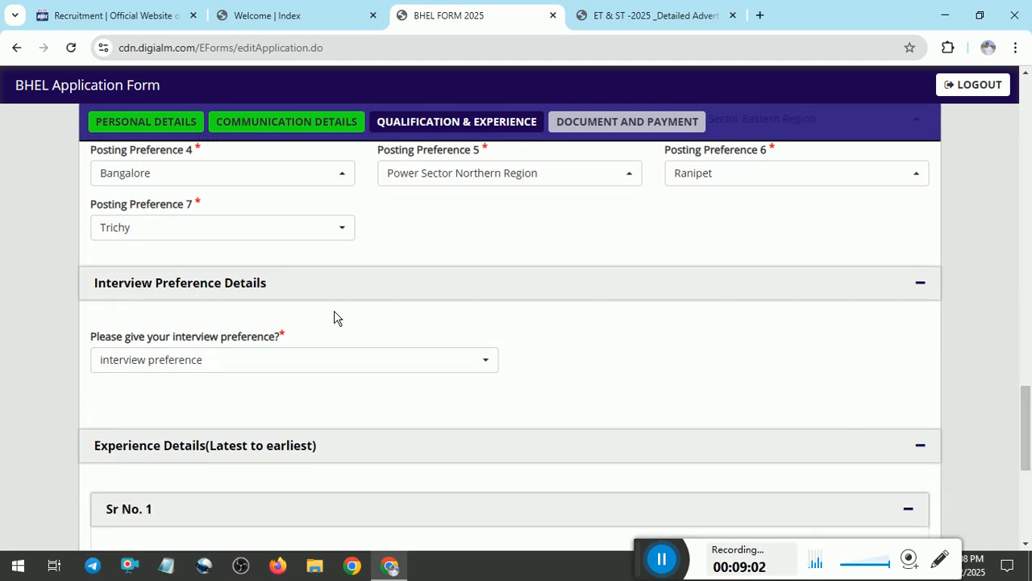
Choose North Based Location as interview preference and collapse the empty Experience Details.
left_click(282, 371)
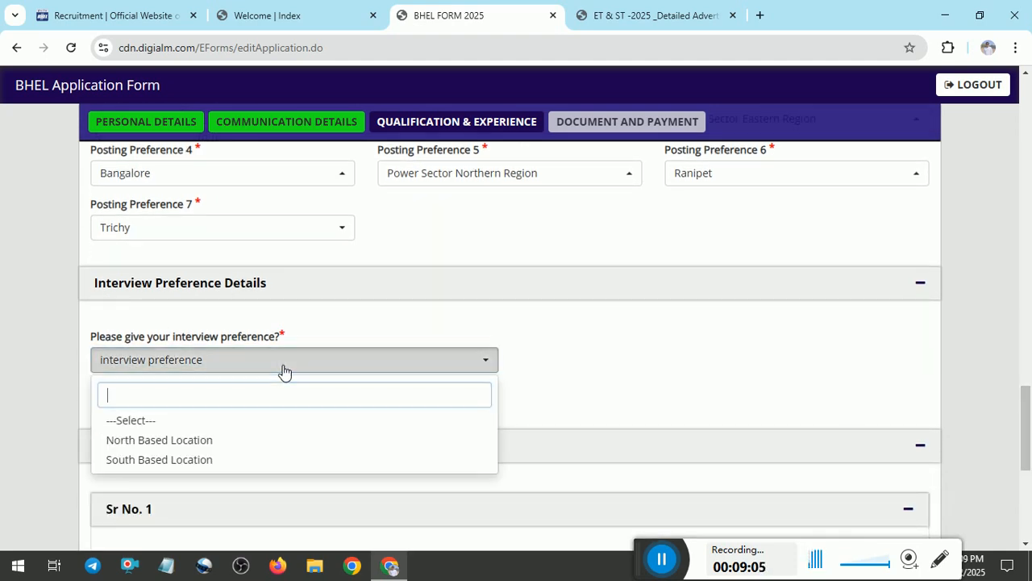
left_click(219, 460)
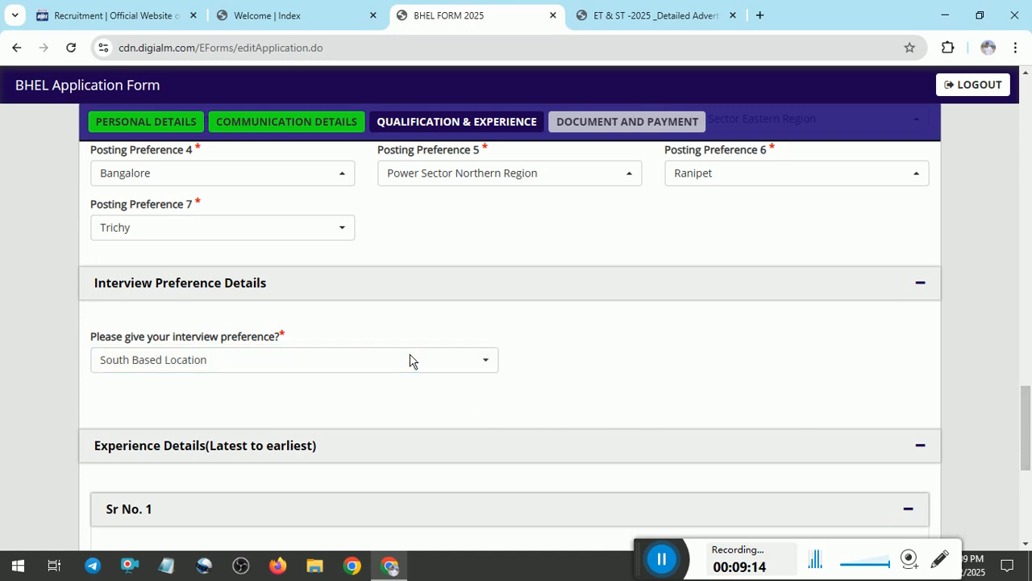
left_click(385, 365)
left_click(194, 442)
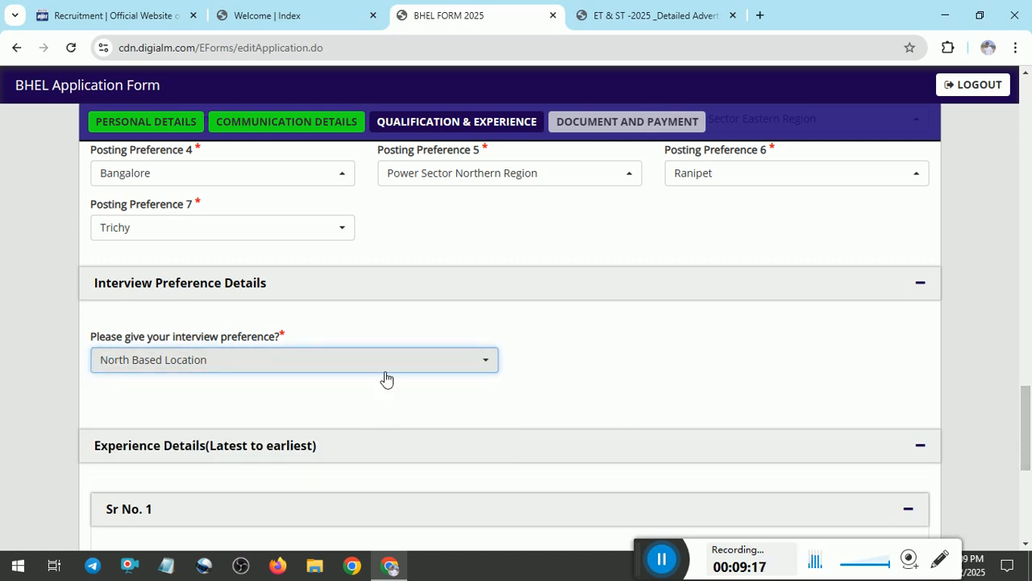
left_click(253, 368)
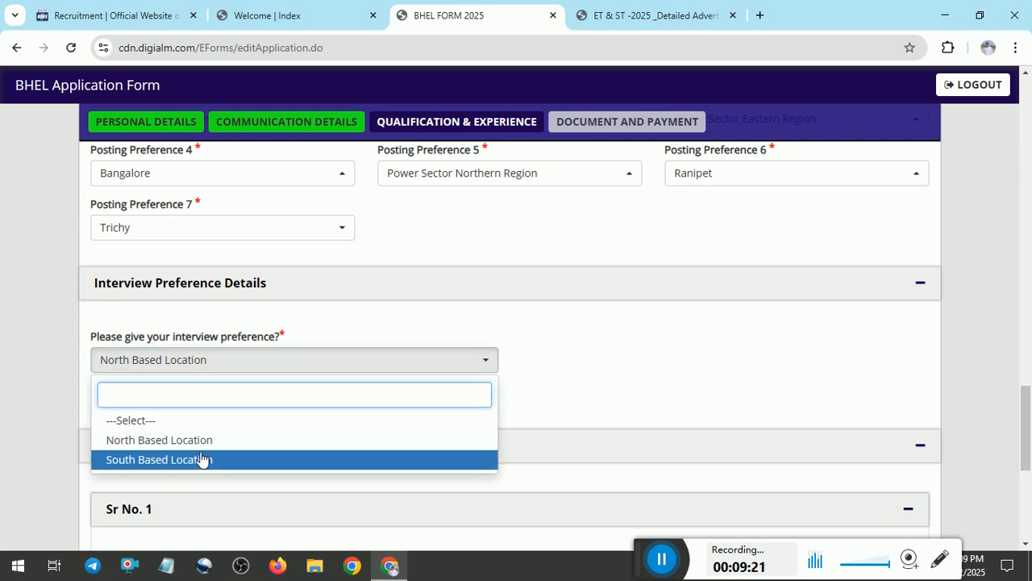
key("Up")
key("Return")
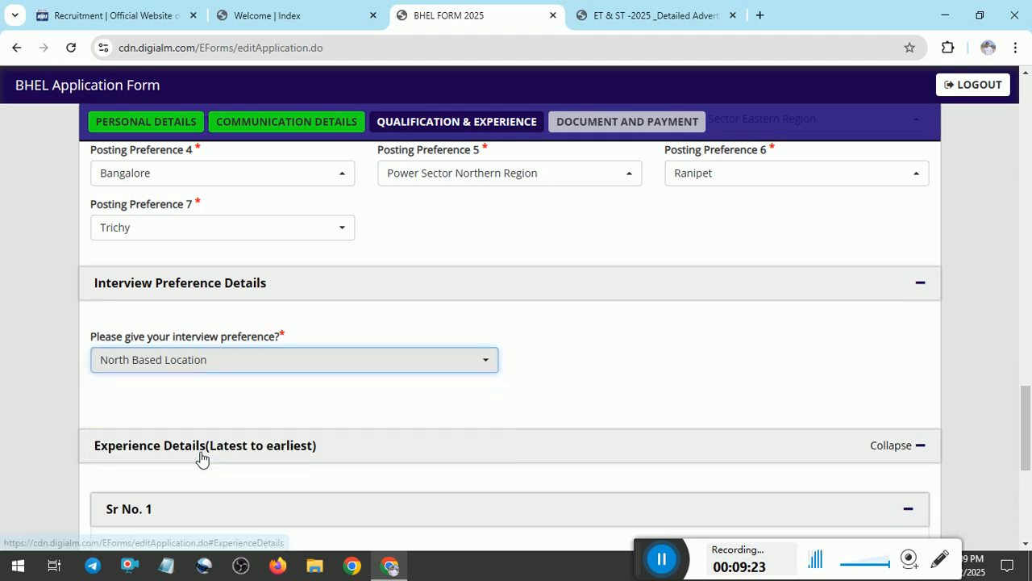
scroll(650, 354, "down", 3)
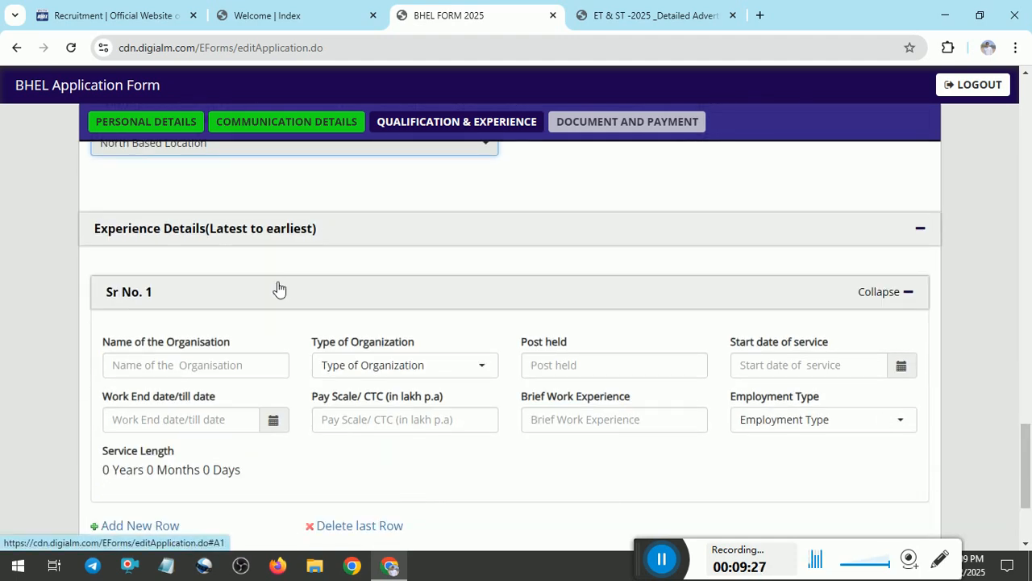
left_click(924, 230)
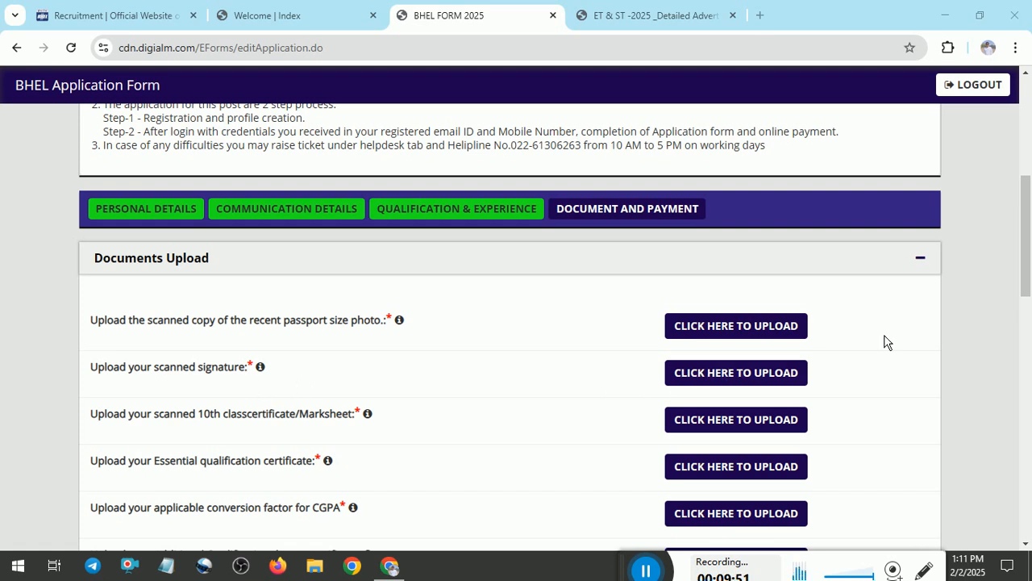
Review the file size and format requirements for each document upload row.
mouse_move(399, 320)
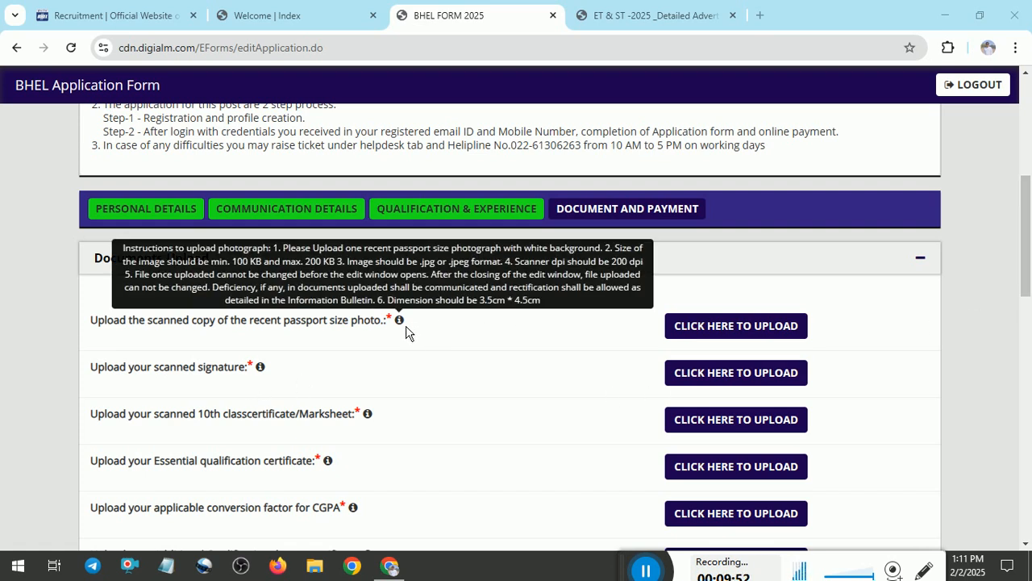
mouse_move(269, 371)
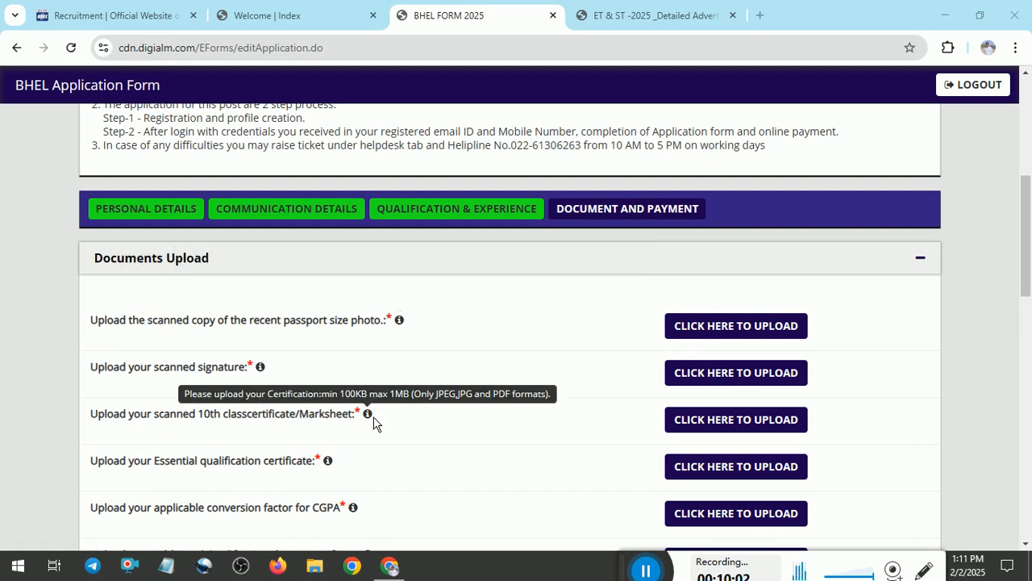
mouse_move(375, 424)
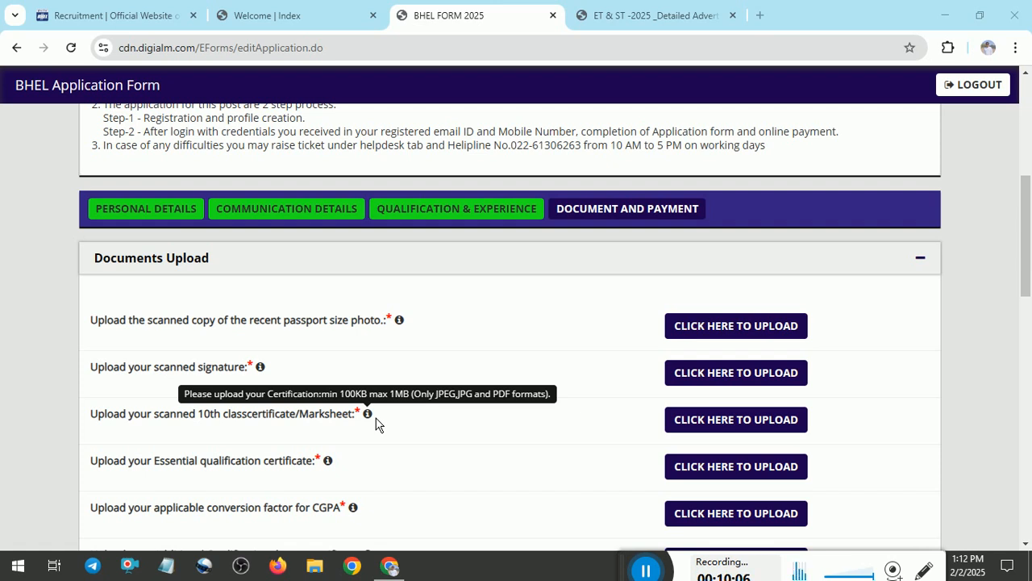
mouse_move(331, 471)
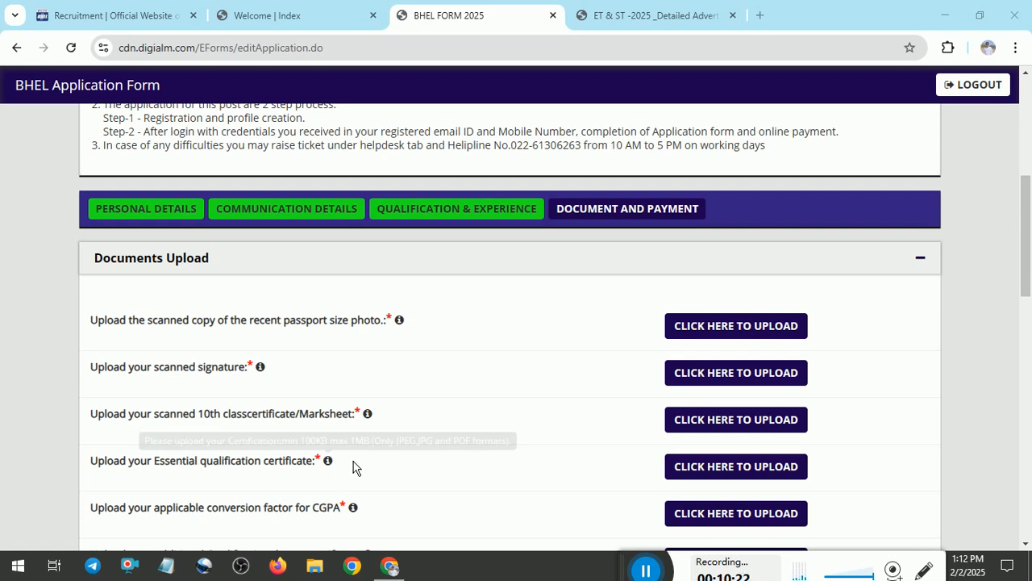
scroll(1018, 242, "down", 1)
scroll(1024, 242, "down", 1)
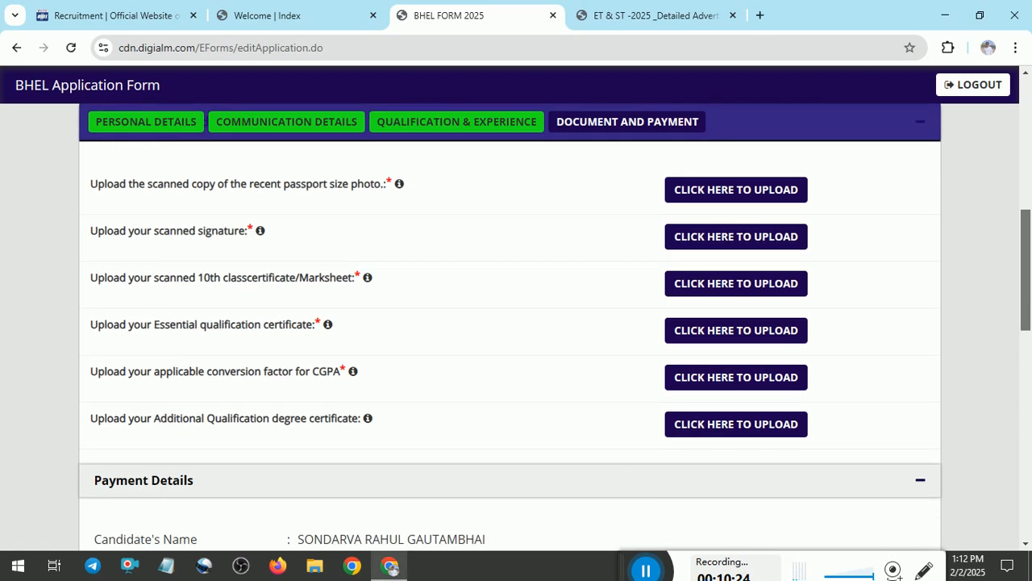
mouse_move(360, 357)
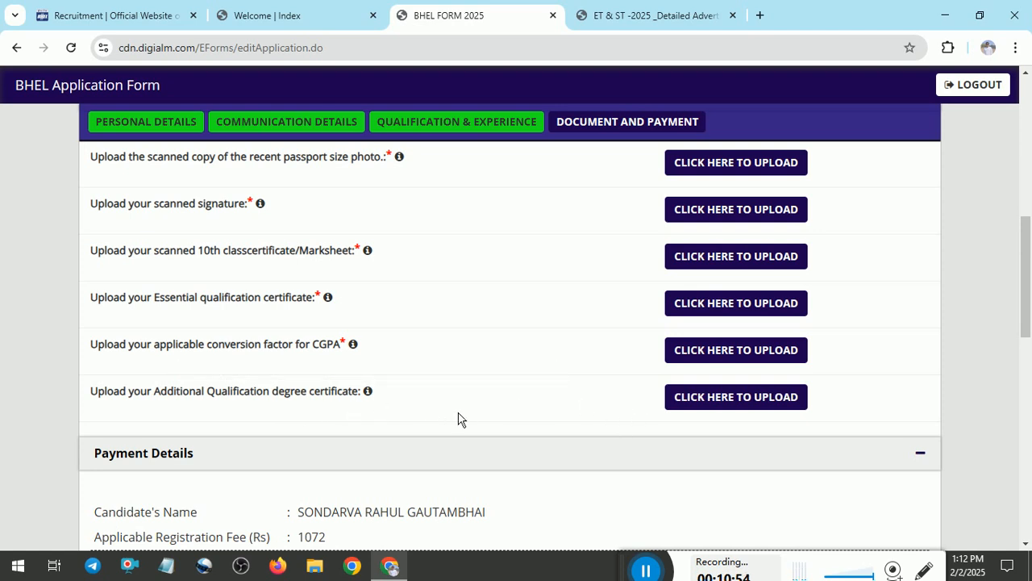
left_click_drag(1026, 291, 995, 367)
left_click_drag(304, 215, 327, 216)
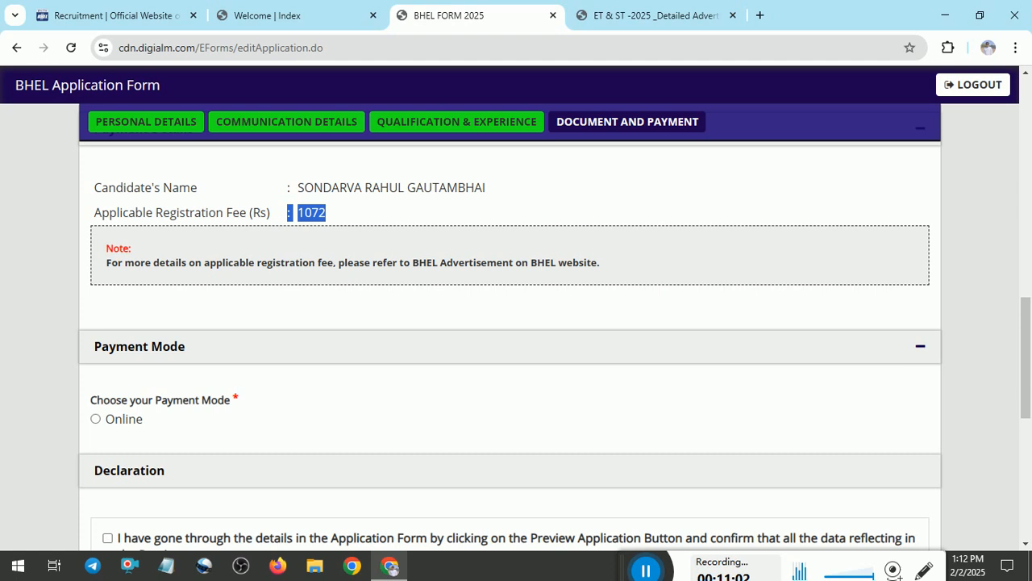
left_click(115, 418)
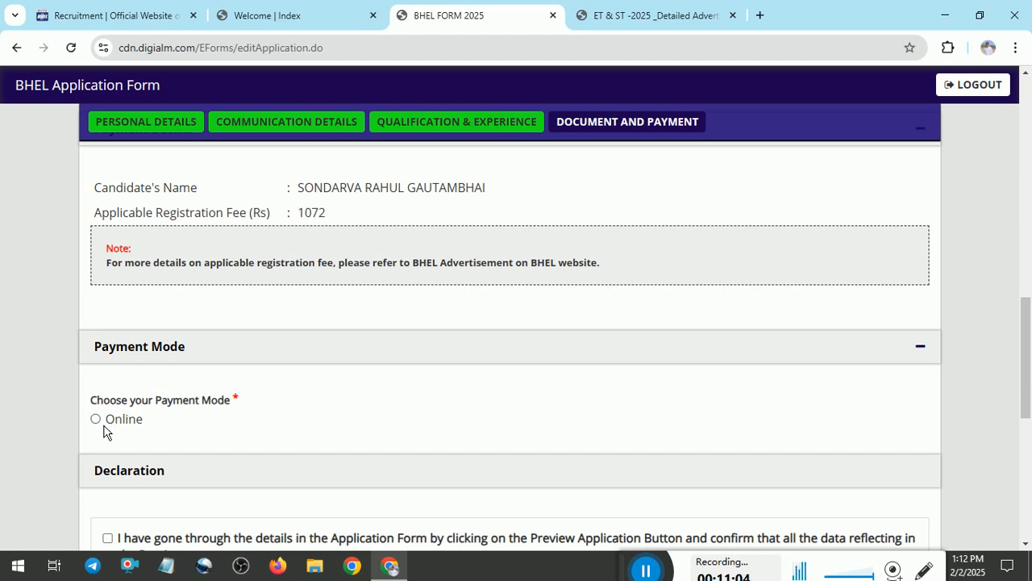
Tick the four declarations (form previewed, statements true, advertisement read, certificates held) and I Agree.
scroll(938, 311, "down", 3)
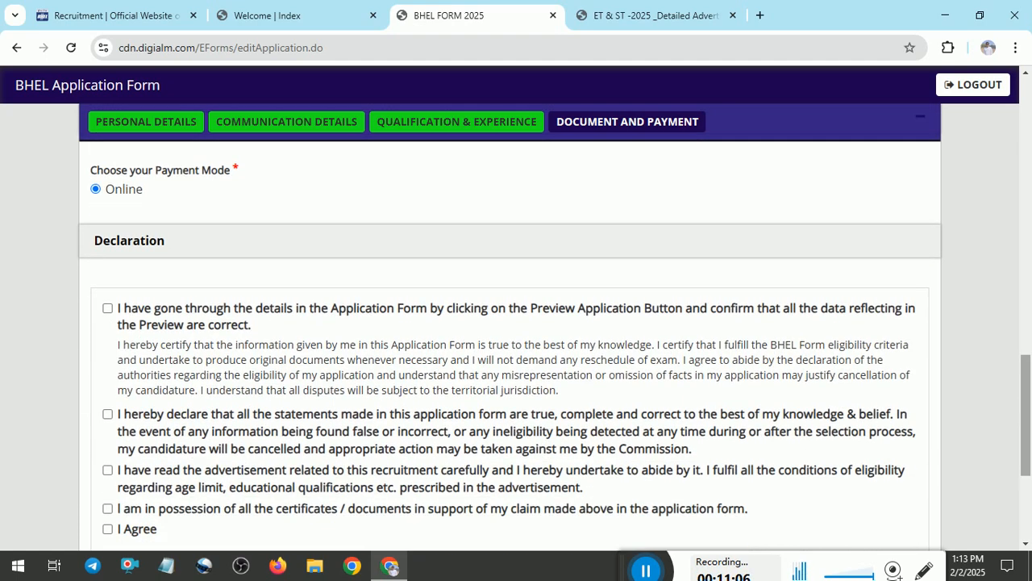
left_click(107, 308)
left_click(110, 416)
left_click(109, 471)
left_click(108, 509)
left_click(107, 529)
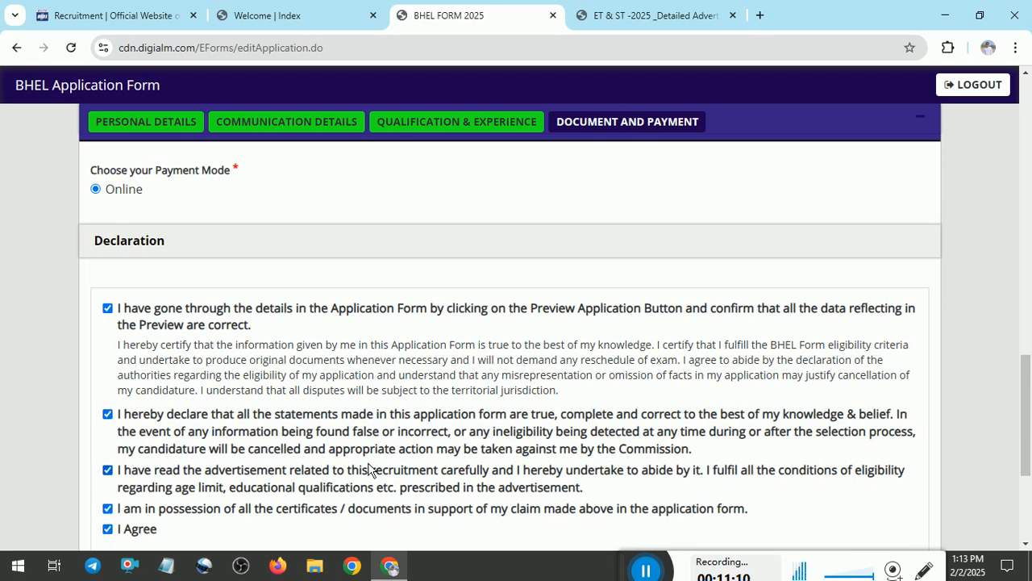
Open a blank Notepad note alongside the application form.
scroll(516, 339, "down", 2)
scroll(517, 425, "down", 2)
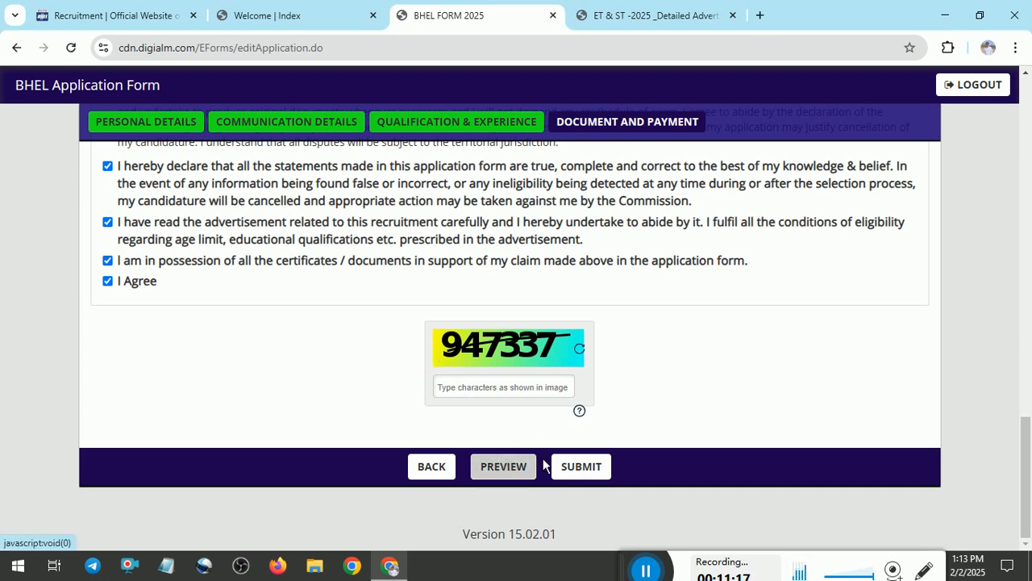
left_click_drag(633, 570, 675, 511)
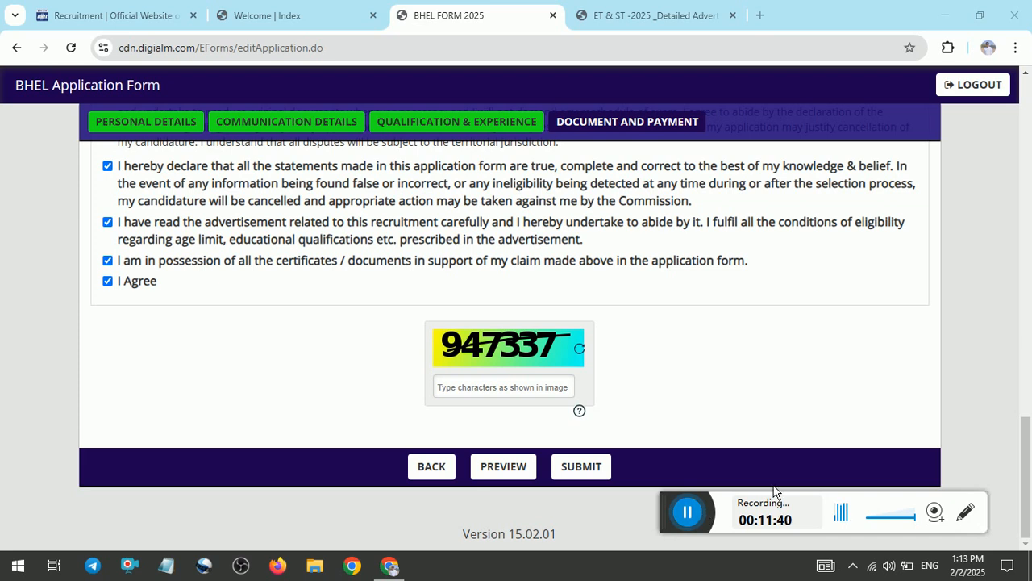
left_click_drag(1026, 460, 1026, 144)
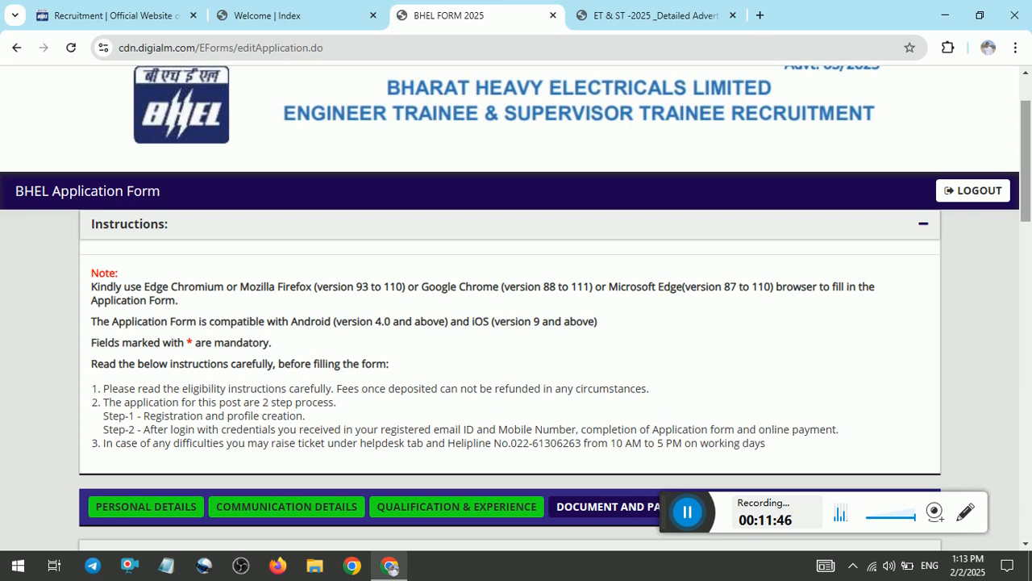
scroll(511, 323, "down", 4)
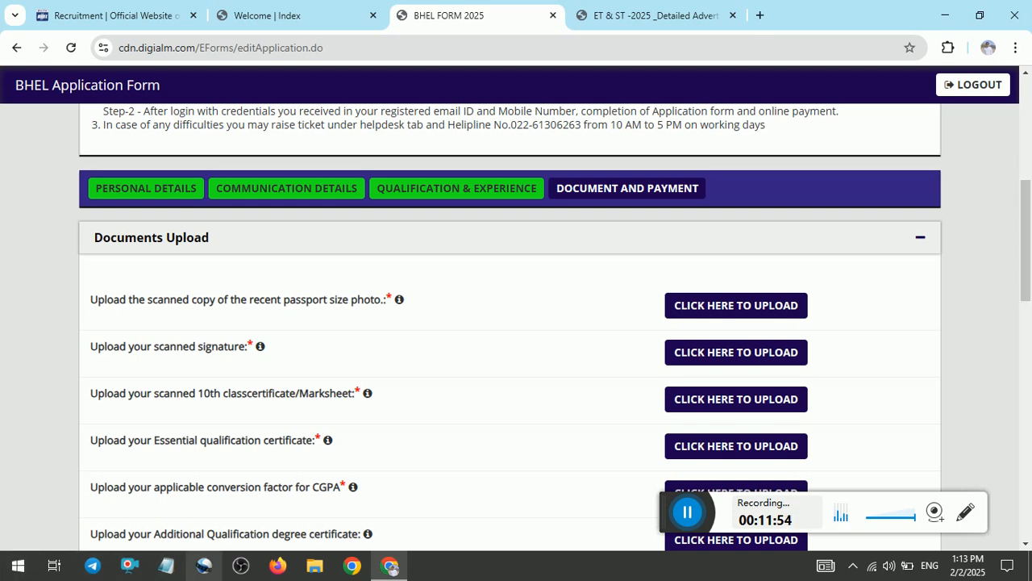
left_click(167, 567)
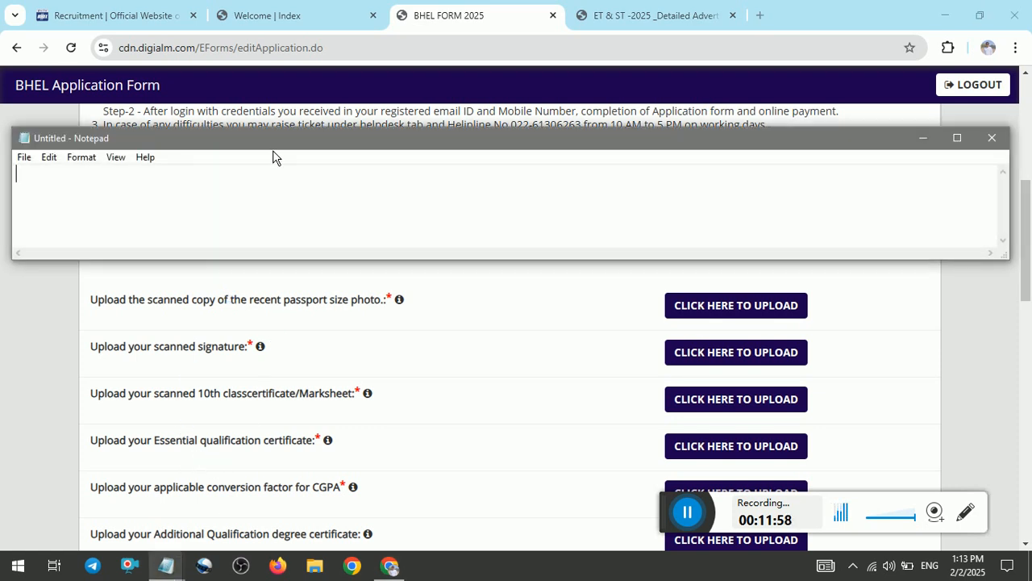
Type the applicant's mobile number into the new Notepad note and reposition the window.
left_click_drag(263, 142, 321, 156)
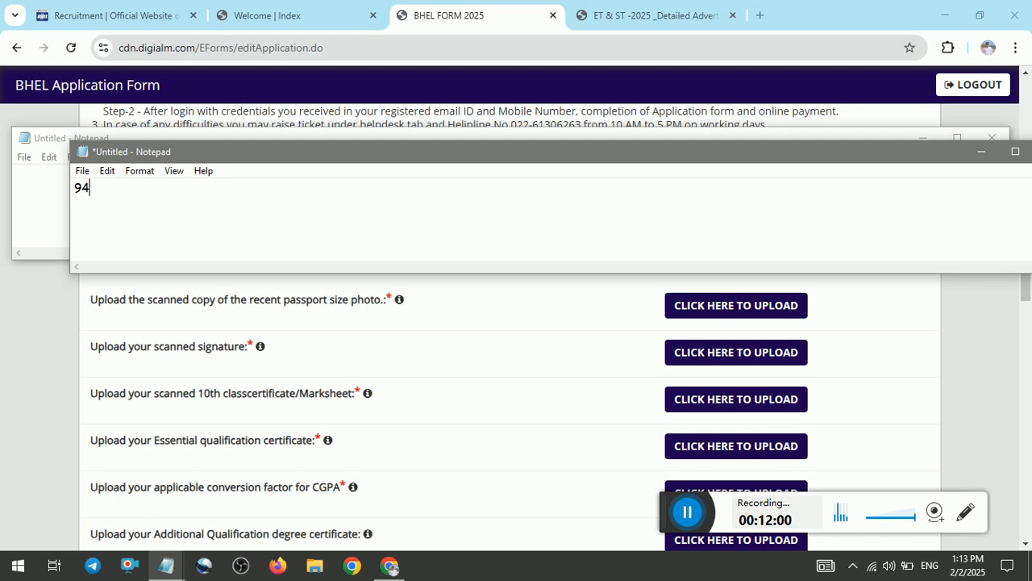
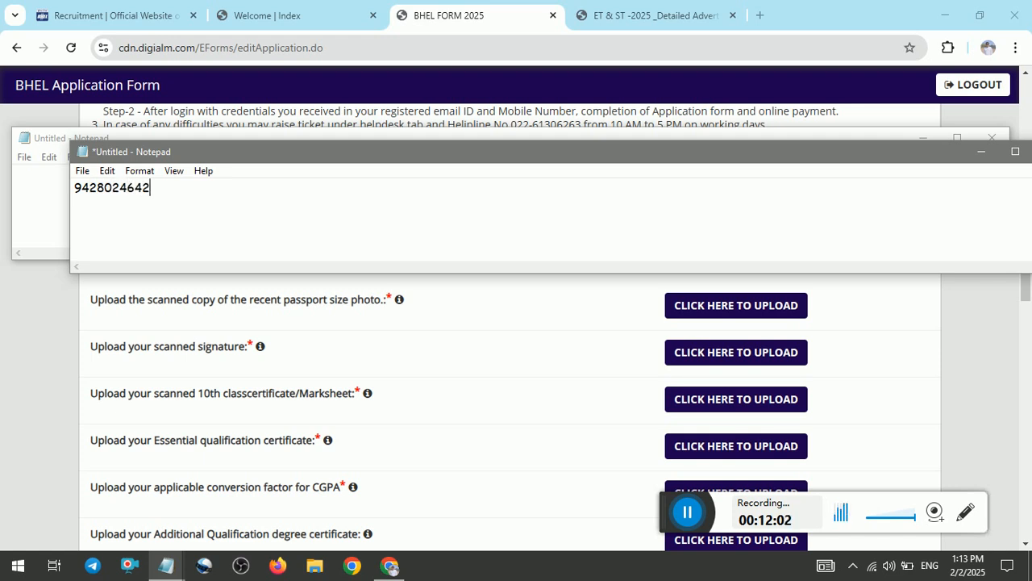
key("shift+Left")
key("shift+Left")
key("shift+Left")
key("shift+Left")
key("shift+Left")
key("shift+Left")
key("shift+Left")
key("shift+Left")
key("shift+Left")
key("shift+Left")
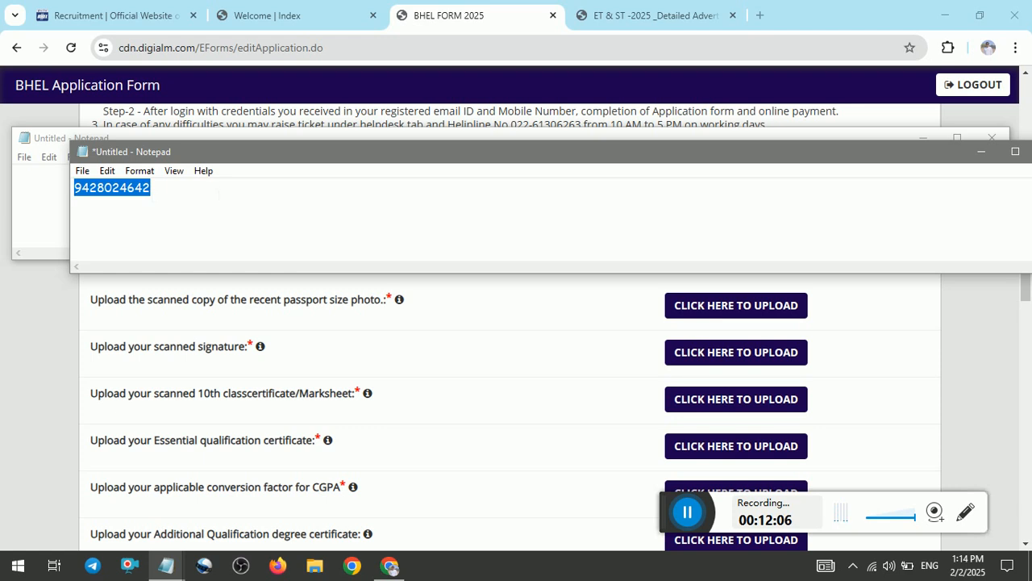
left_click(216, 194)
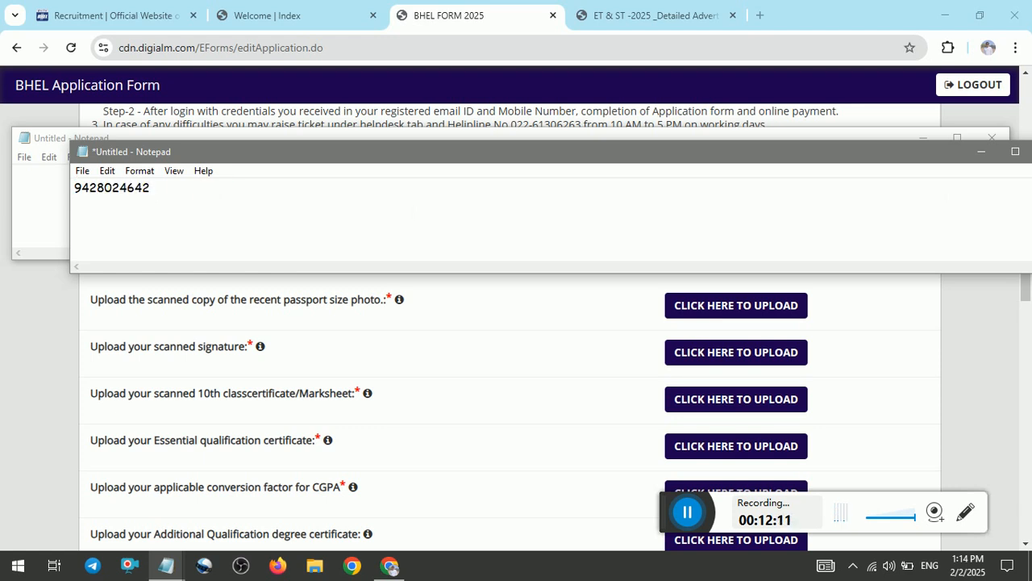
left_click_drag(719, 163, 668, 184)
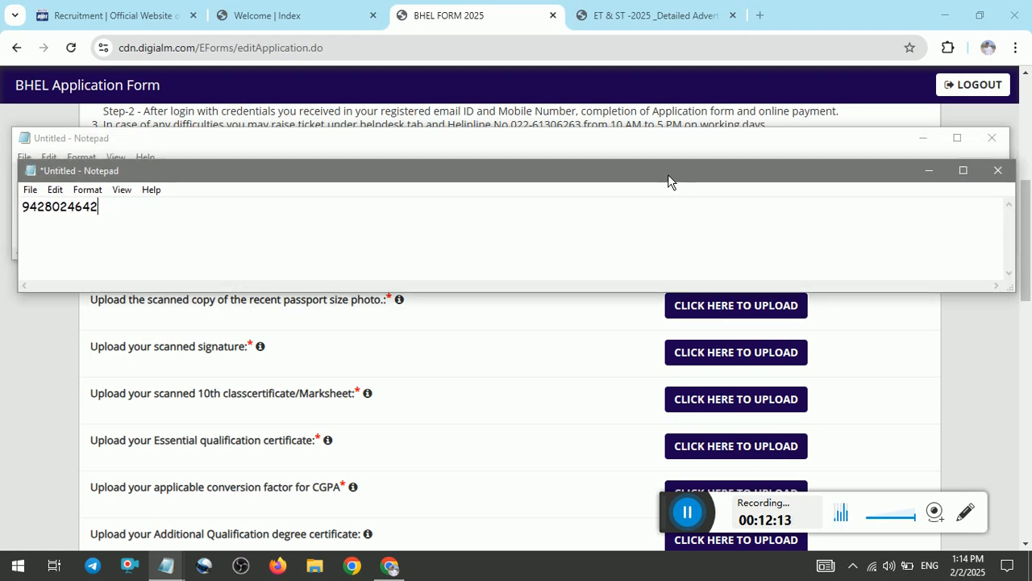